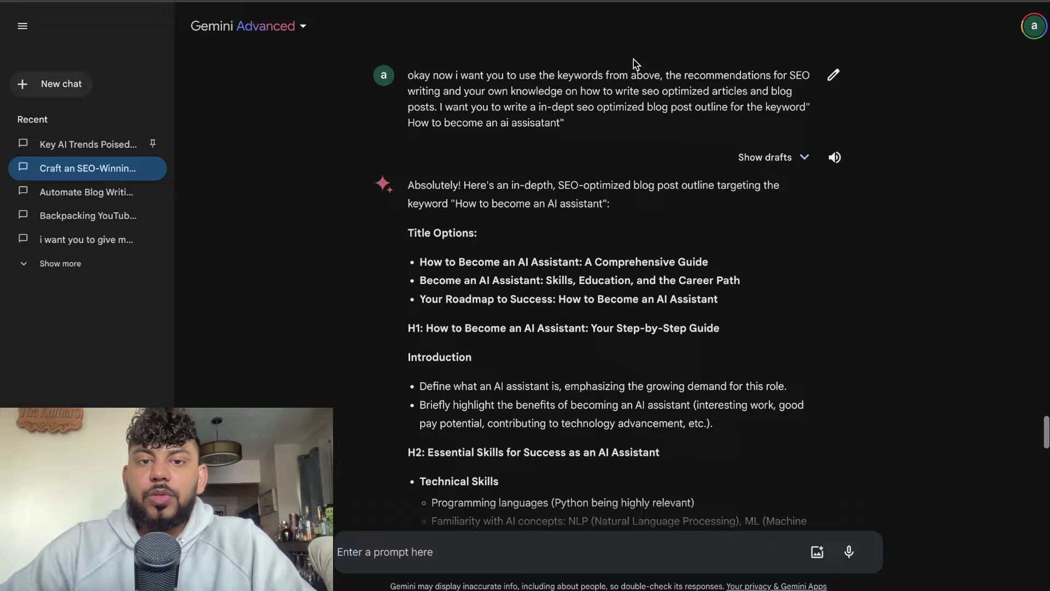
Step: Scroll up to the first prompt and Gemini's SEO plan for 'How to become an AI business consultant'
scroll(566, 98, "up", 20)
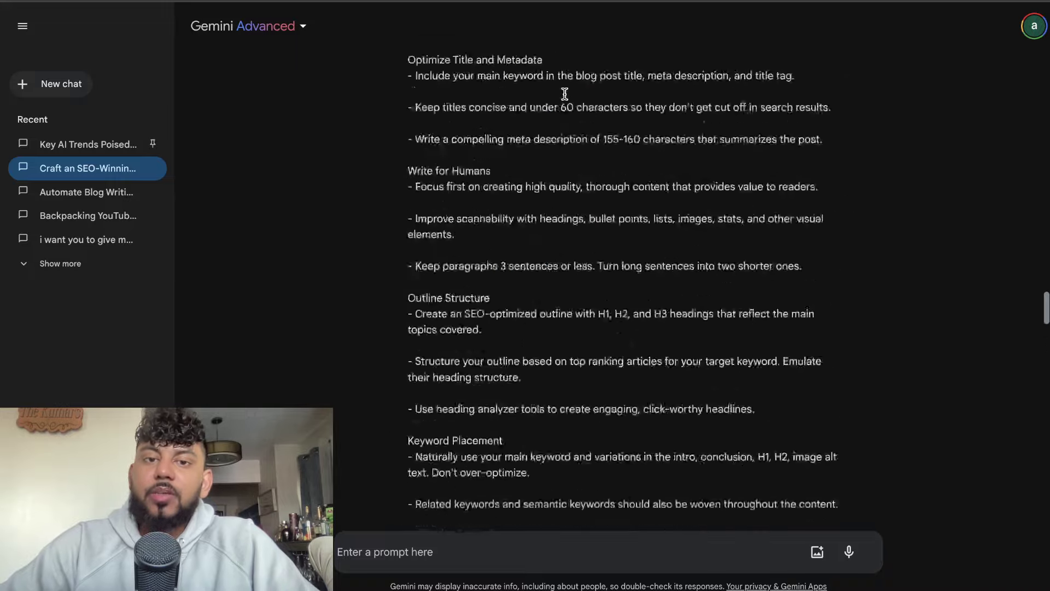
scroll(566, 99, "up", 20)
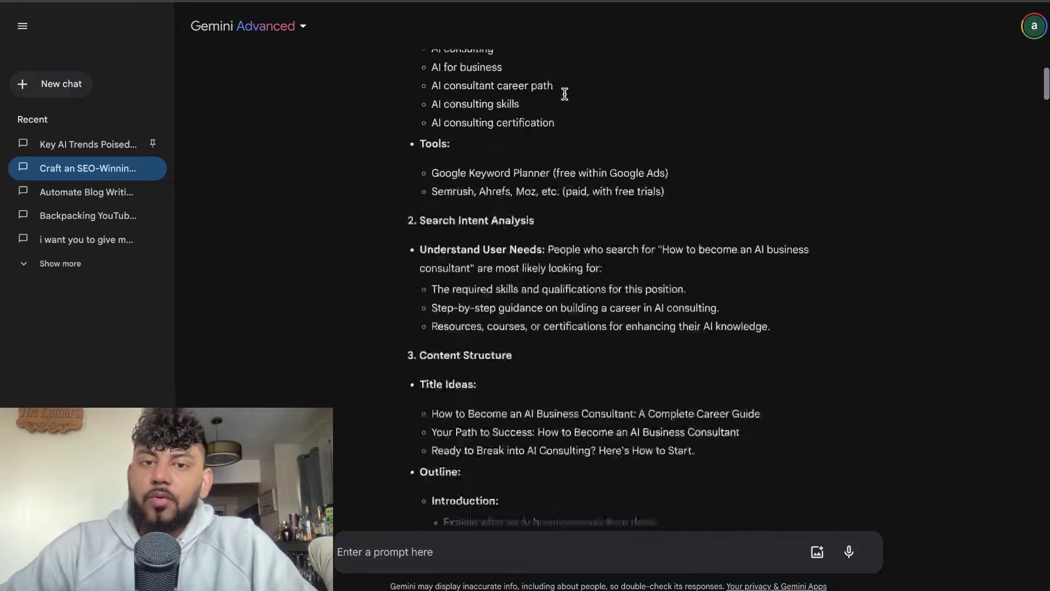
scroll(565, 93, "up", 1)
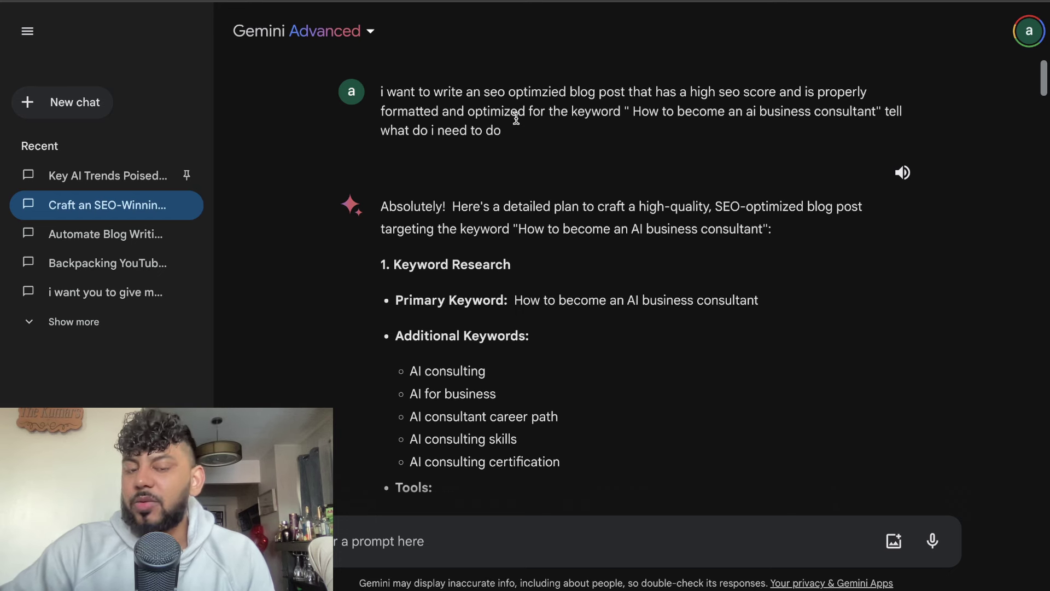
Step: Scroll past Important Considerations to the prompt expanding LSI, related, secondary and header keywords
scroll(516, 118, "down", 1)
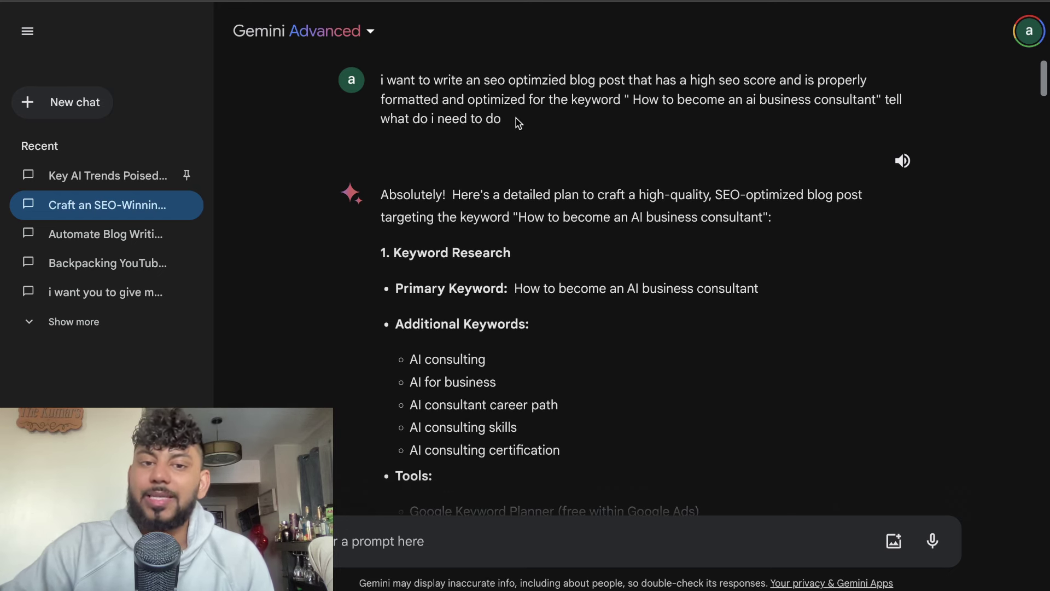
scroll(517, 123, "down", 3)
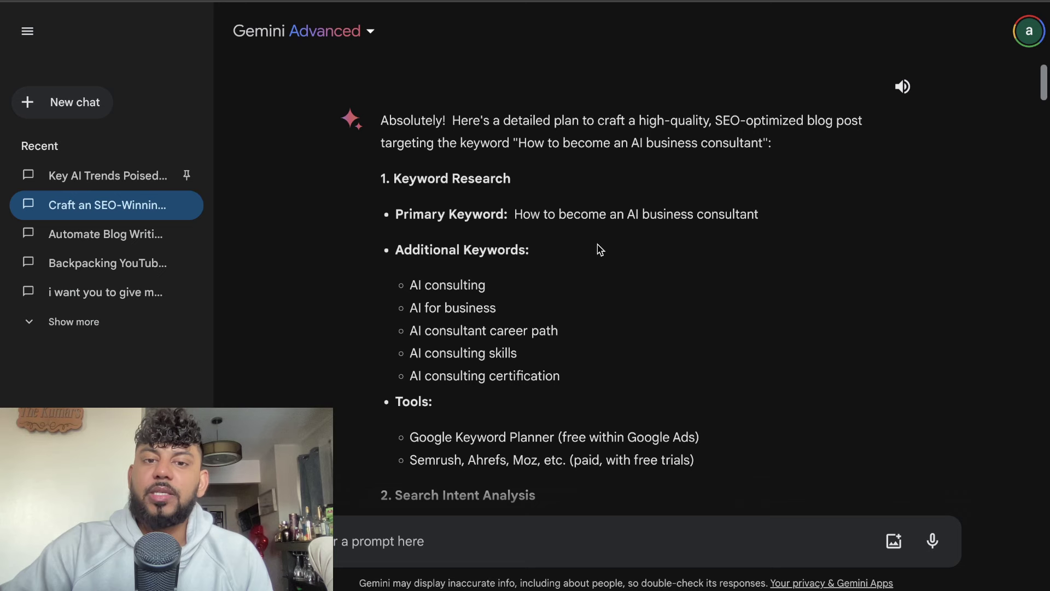
scroll(599, 249, "down", 2)
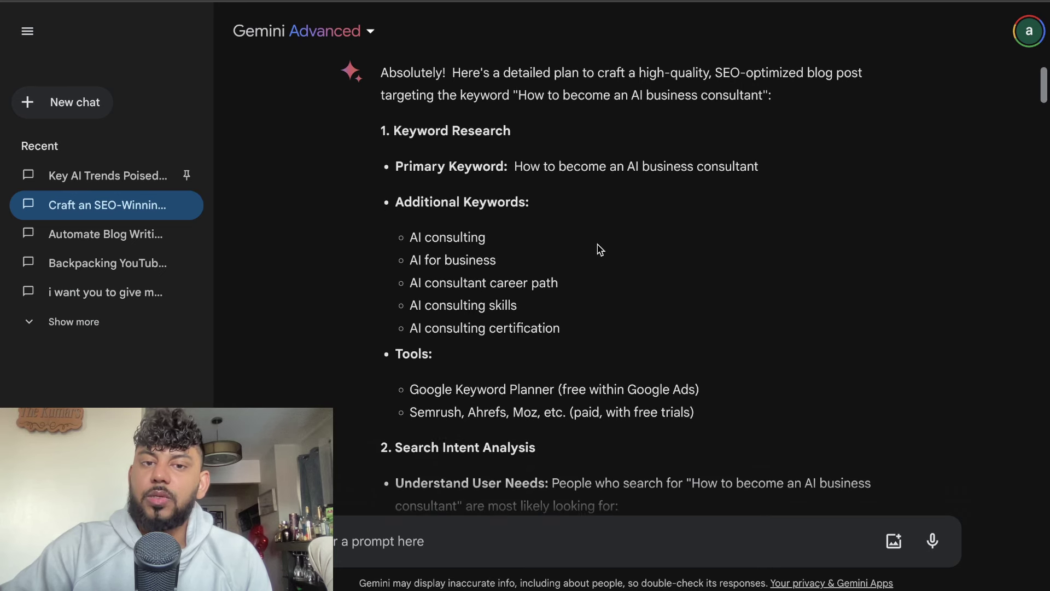
scroll(600, 249, "down", 4)
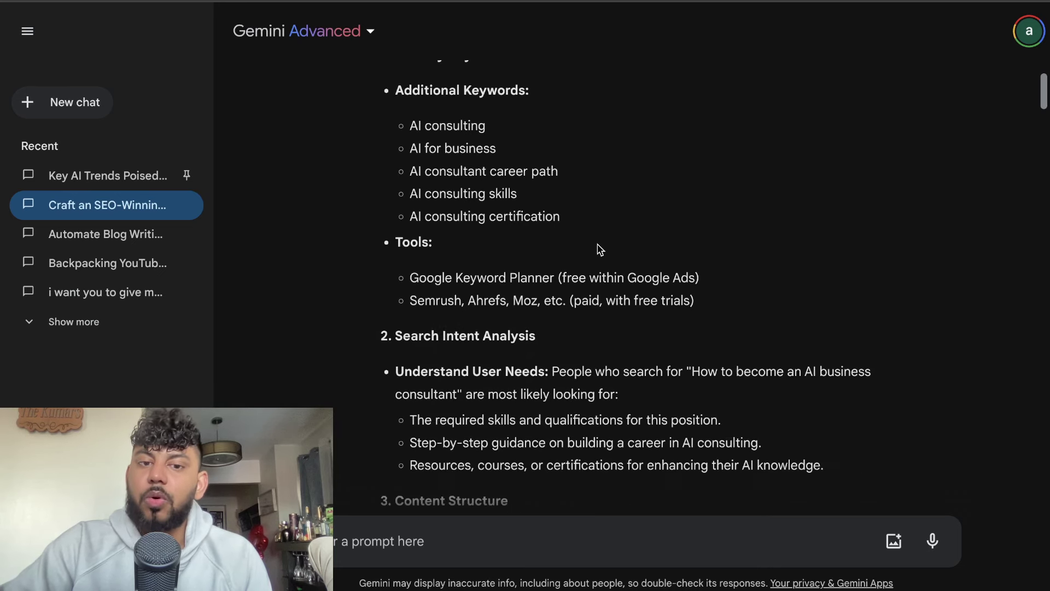
scroll(600, 249, "down", 5)
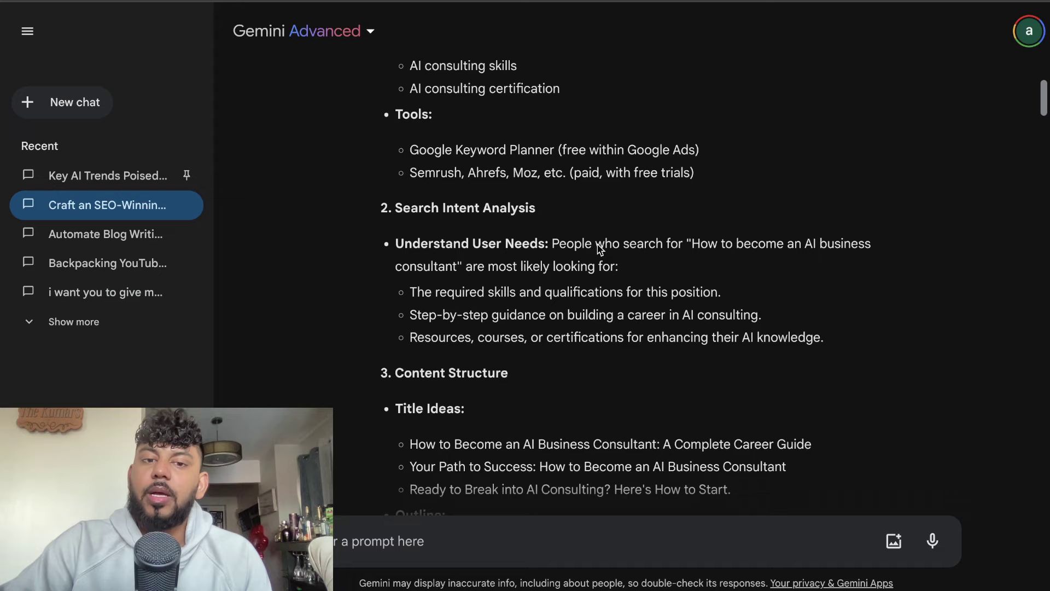
scroll(598, 245, "down", 8)
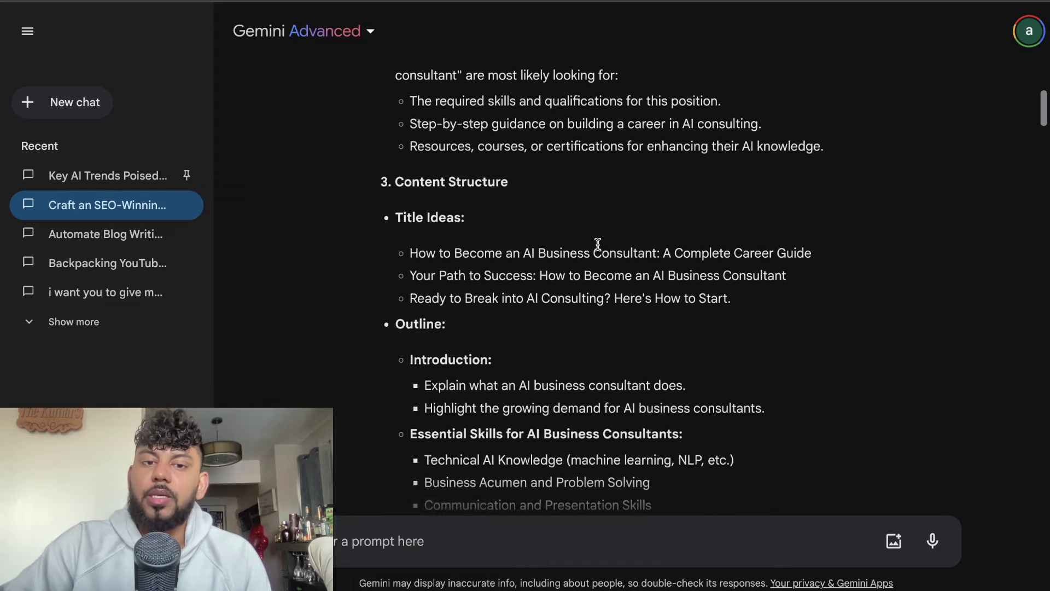
scroll(598, 245, "down", 16)
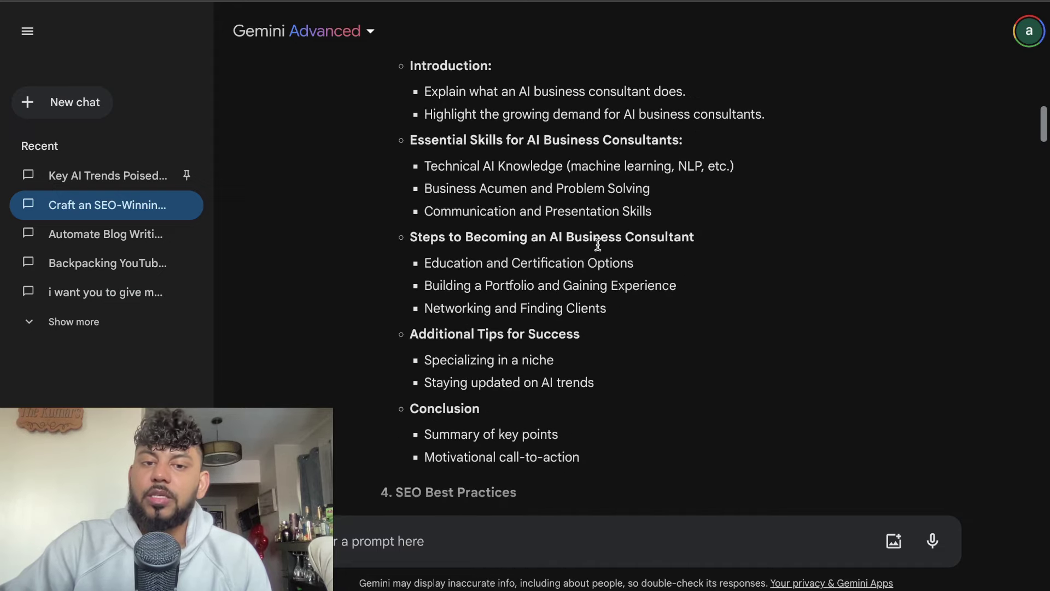
scroll(600, 250, "down", 9)
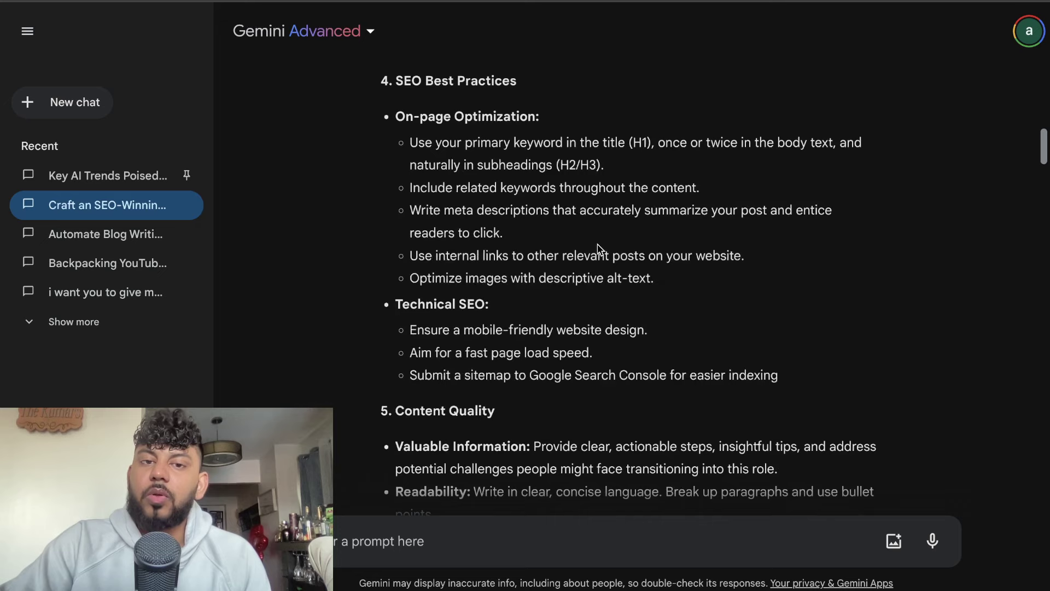
scroll(600, 250, "down", 3)
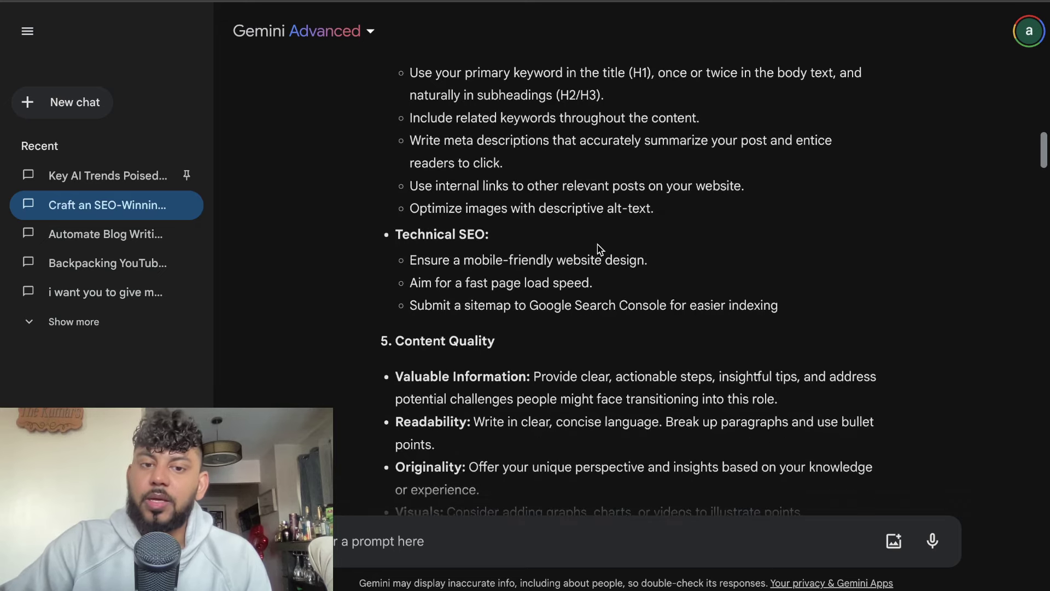
scroll(600, 250, "down", 9)
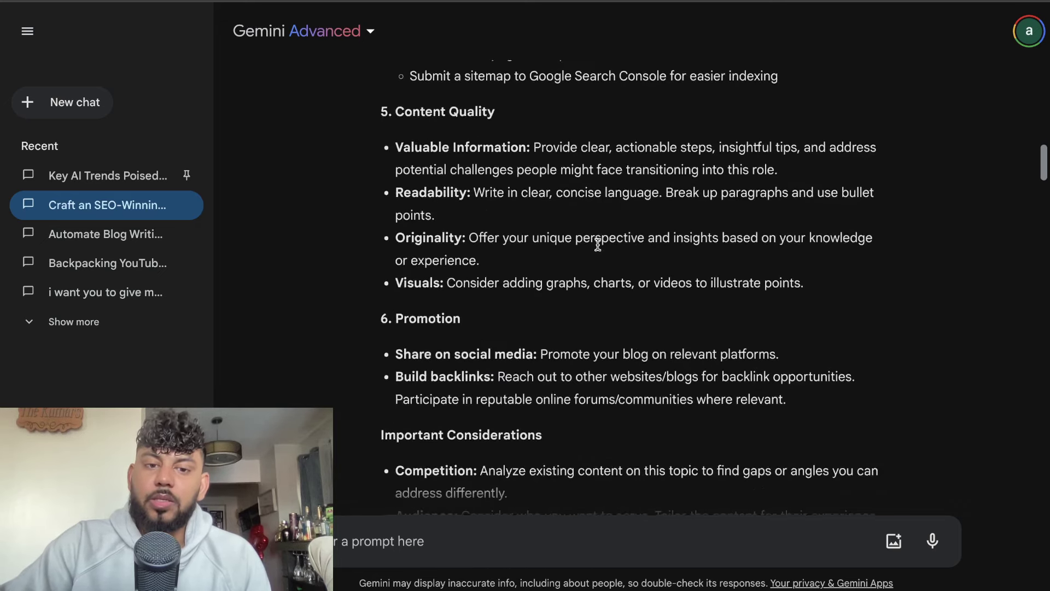
scroll(598, 245, "down", 10)
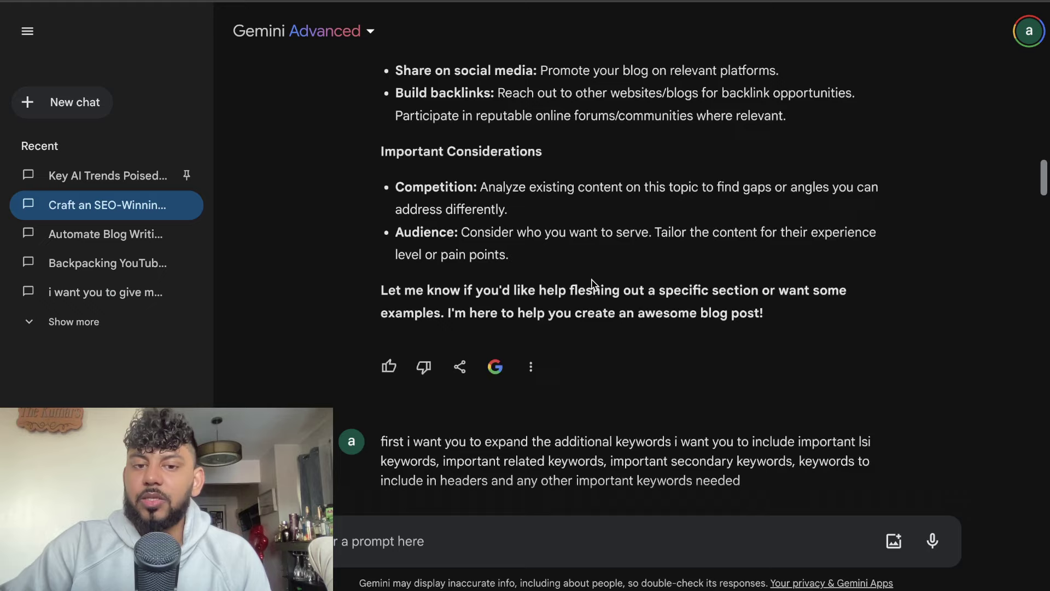
scroll(592, 284, "down", 4)
scroll(595, 284, "up", 12)
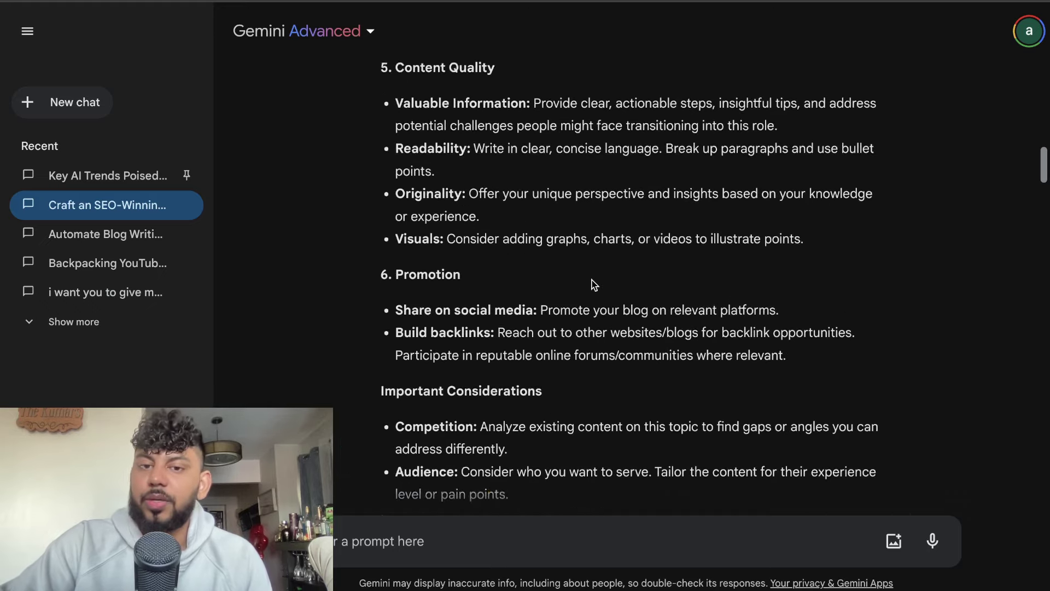
scroll(595, 284, "down", 4)
scroll(594, 284, "down", 6)
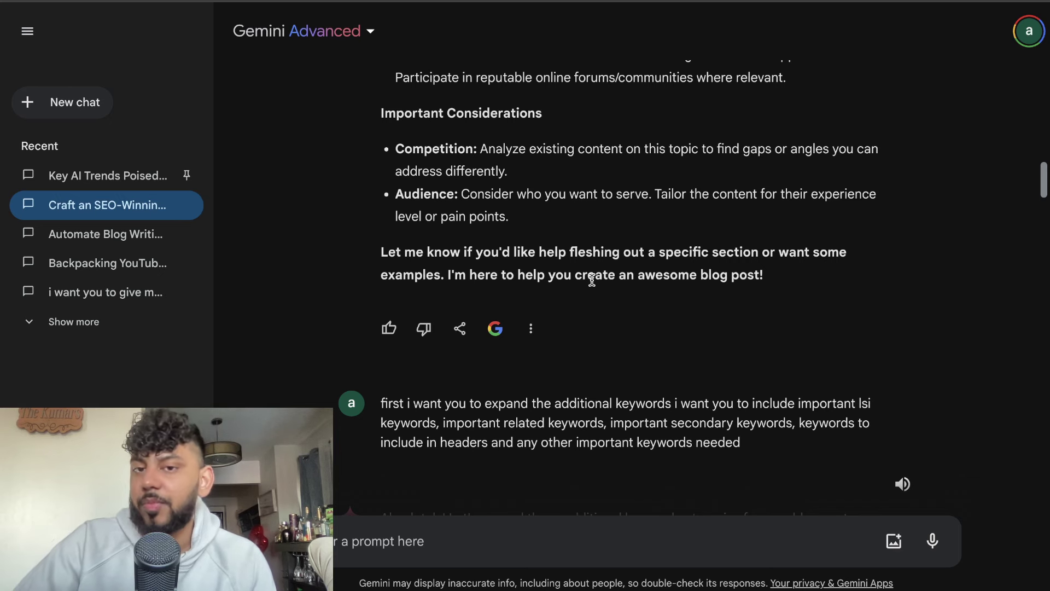
scroll(592, 281, "down", 3)
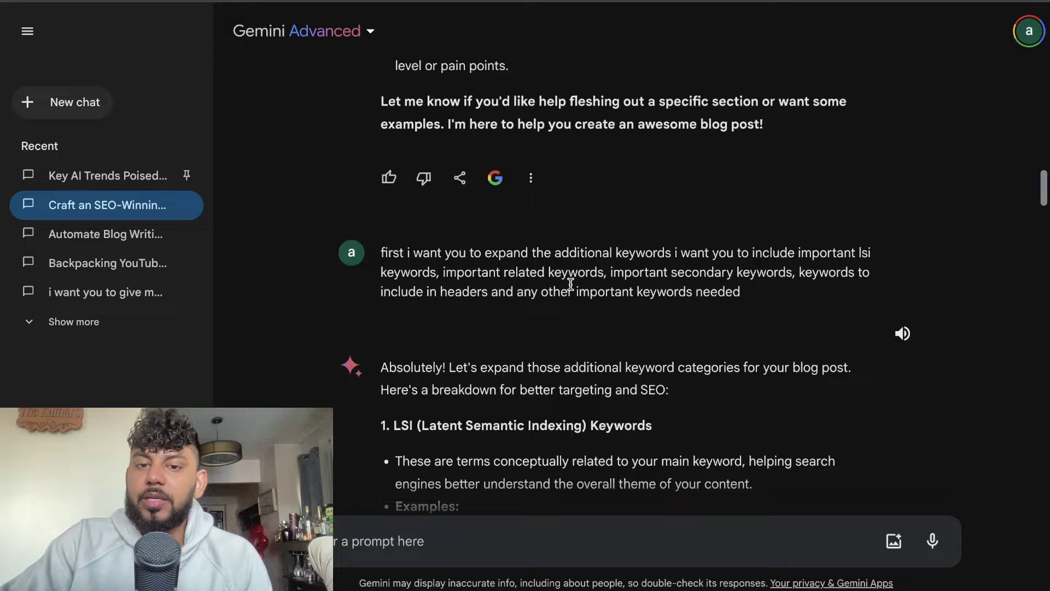
scroll(570, 282, "up", 15)
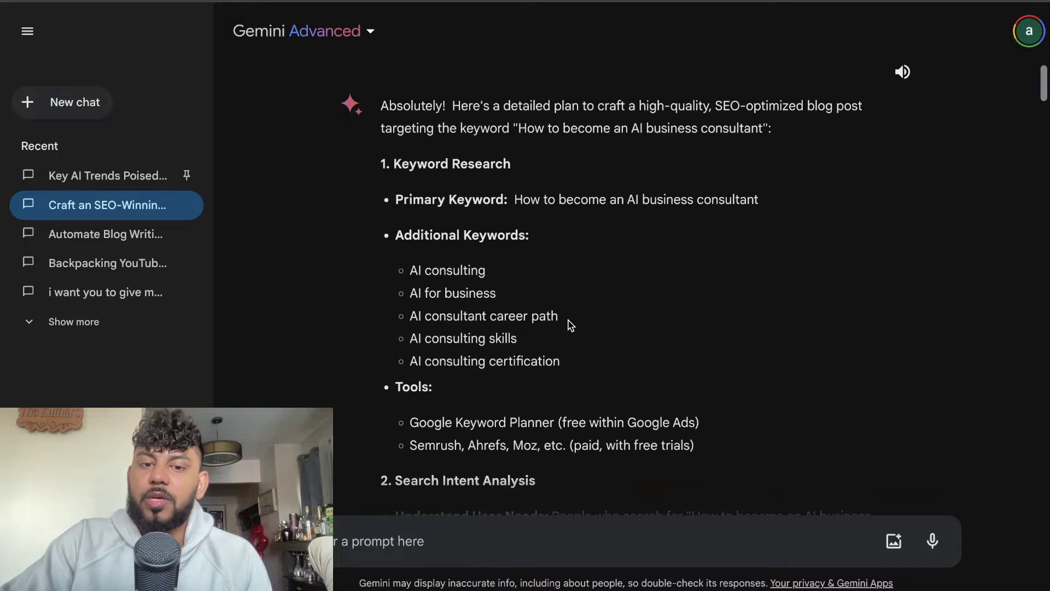
scroll(571, 334, "down", 15)
scroll(571, 334, "down", 20)
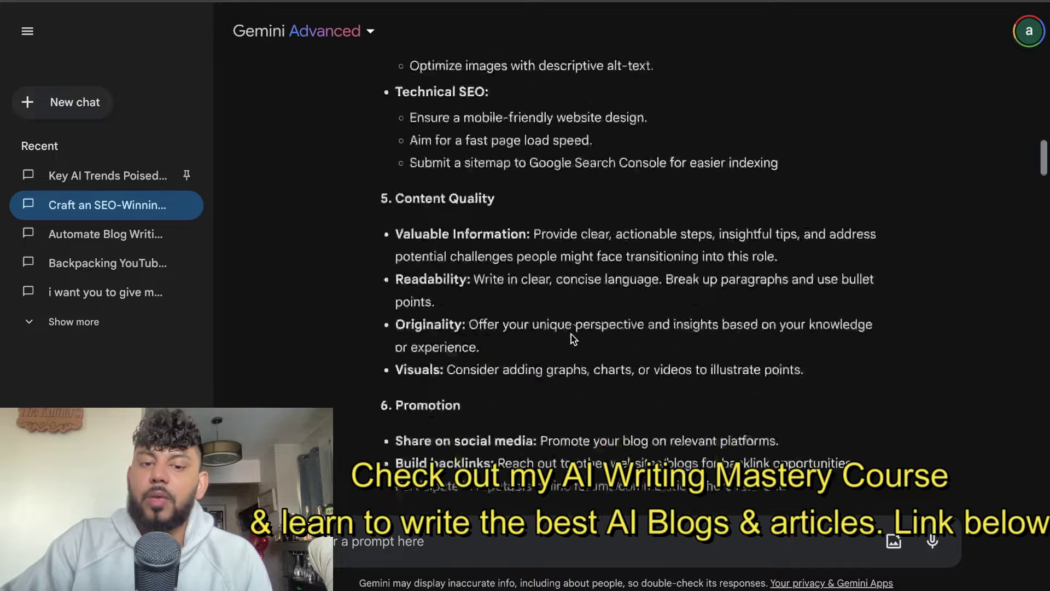
scroll(571, 334, "down", 2)
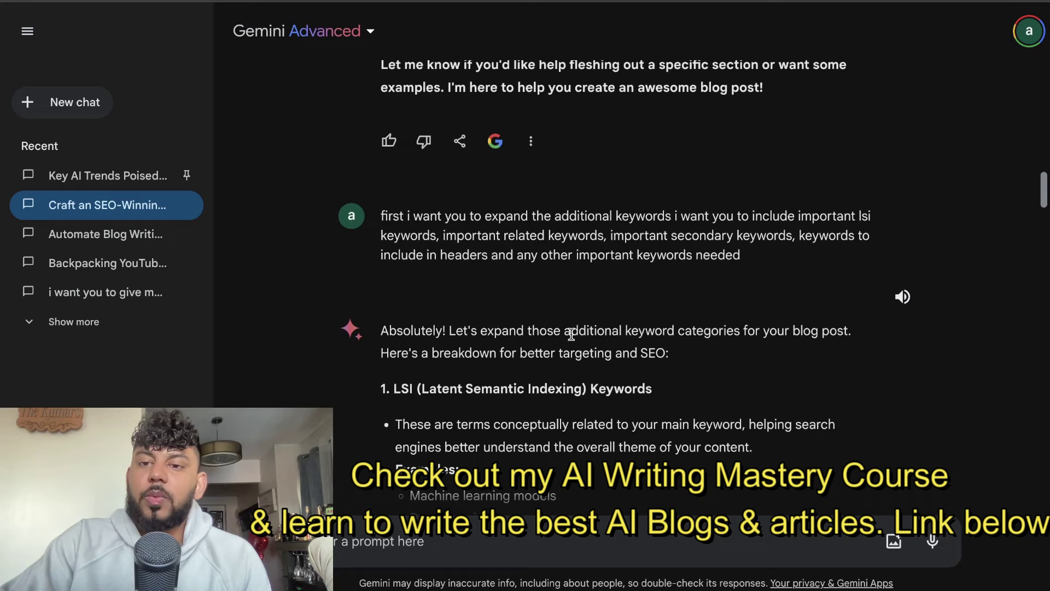
scroll(571, 335, "down", 2)
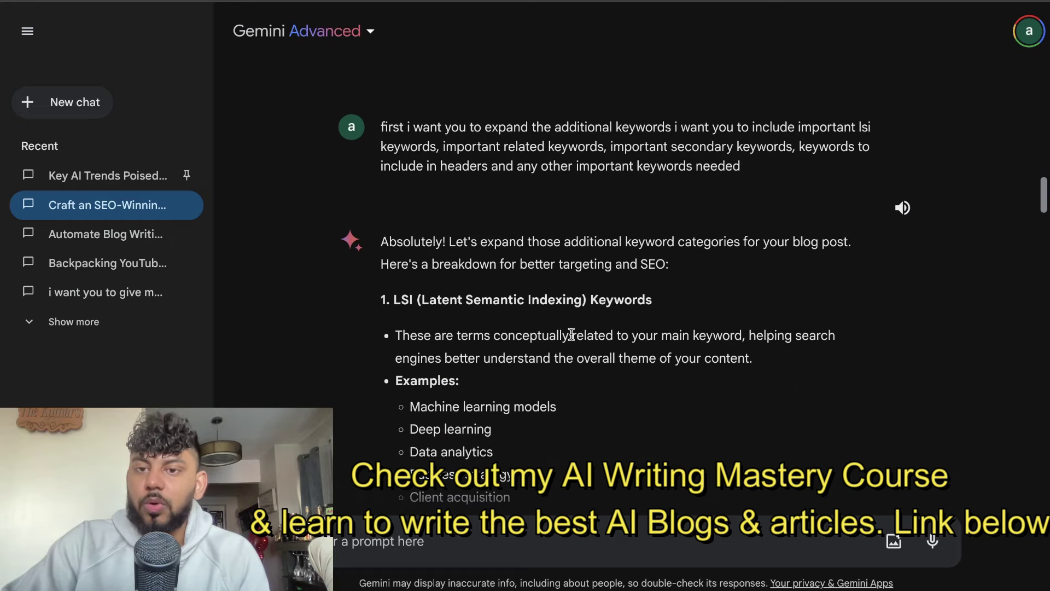
scroll(570, 334, "down", 4)
scroll(571, 339, "down", 2)
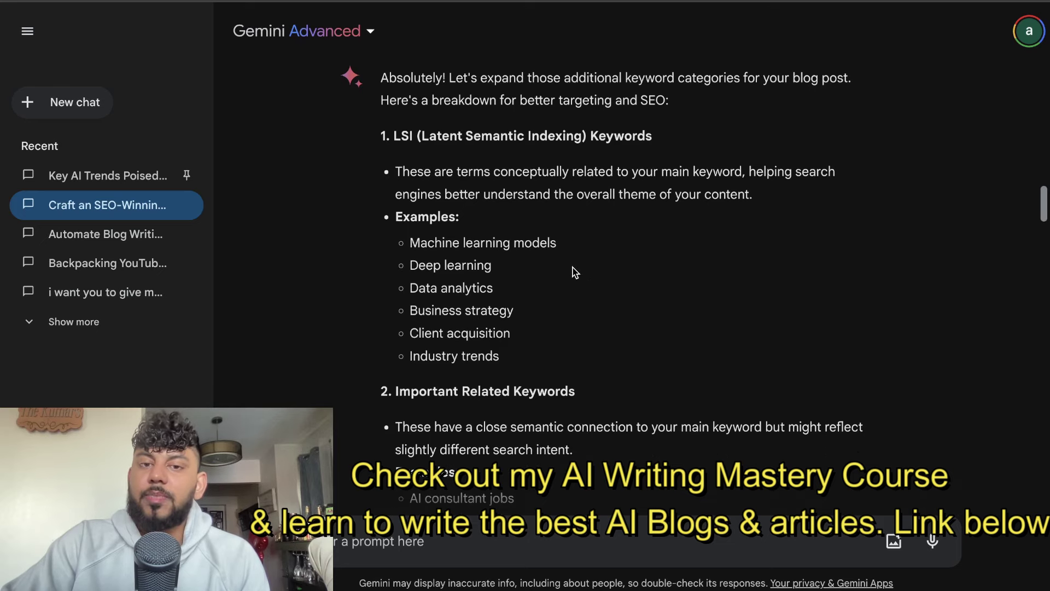
scroll(575, 272, "down", 1)
scroll(575, 272, "down", 2)
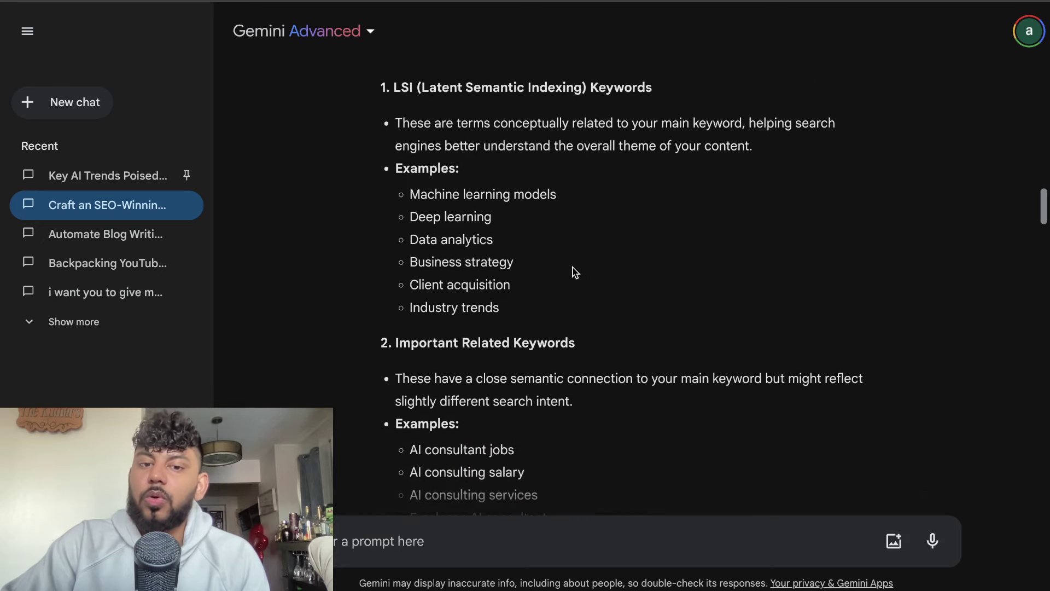
scroll(574, 272, "down", 1)
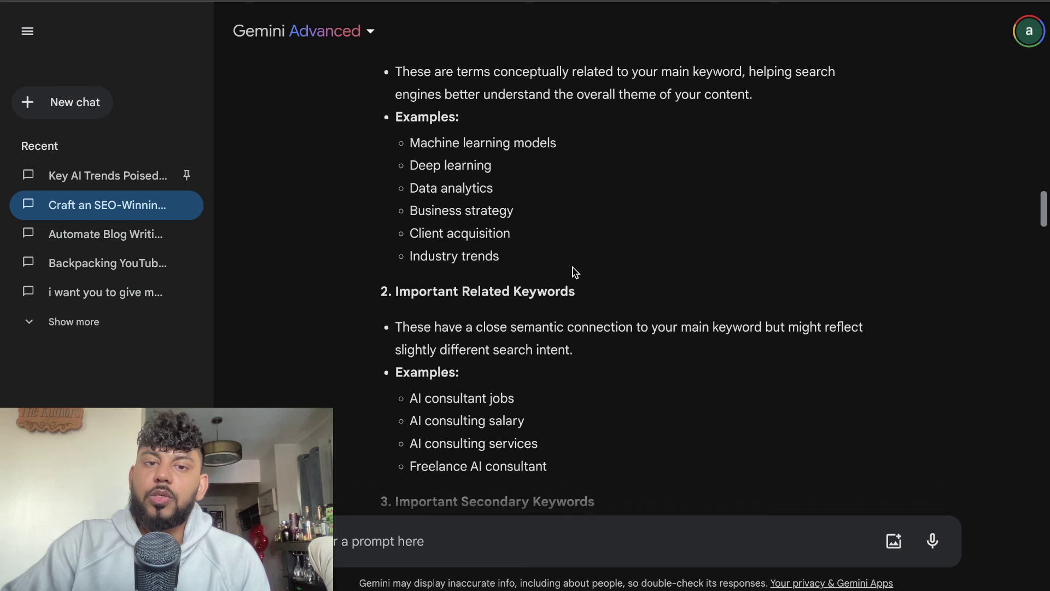
scroll(517, 202, "down", 1)
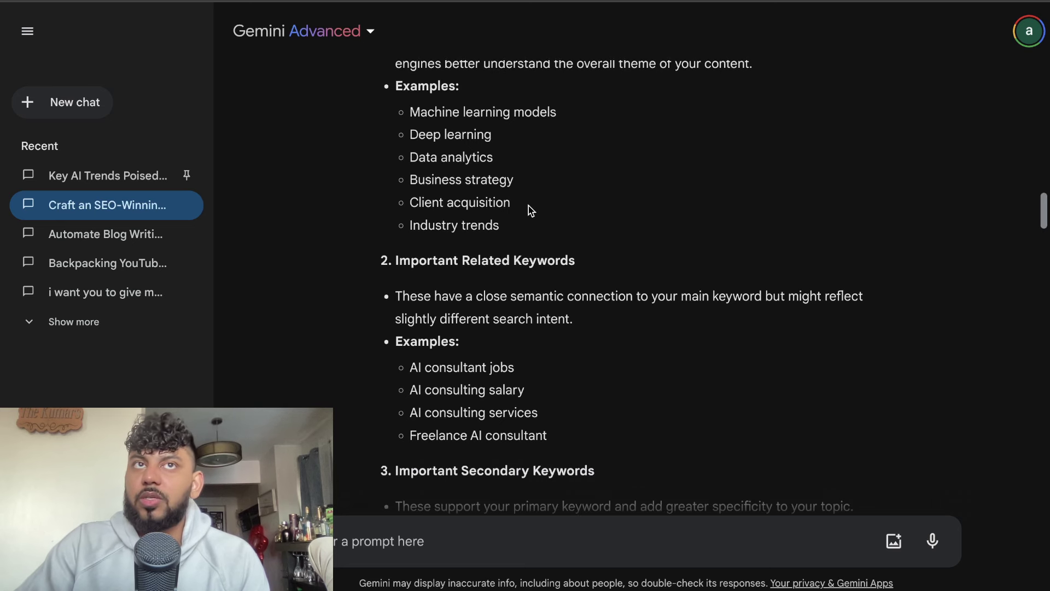
scroll(528, 206, "down", 2)
scroll(528, 207, "down", 1)
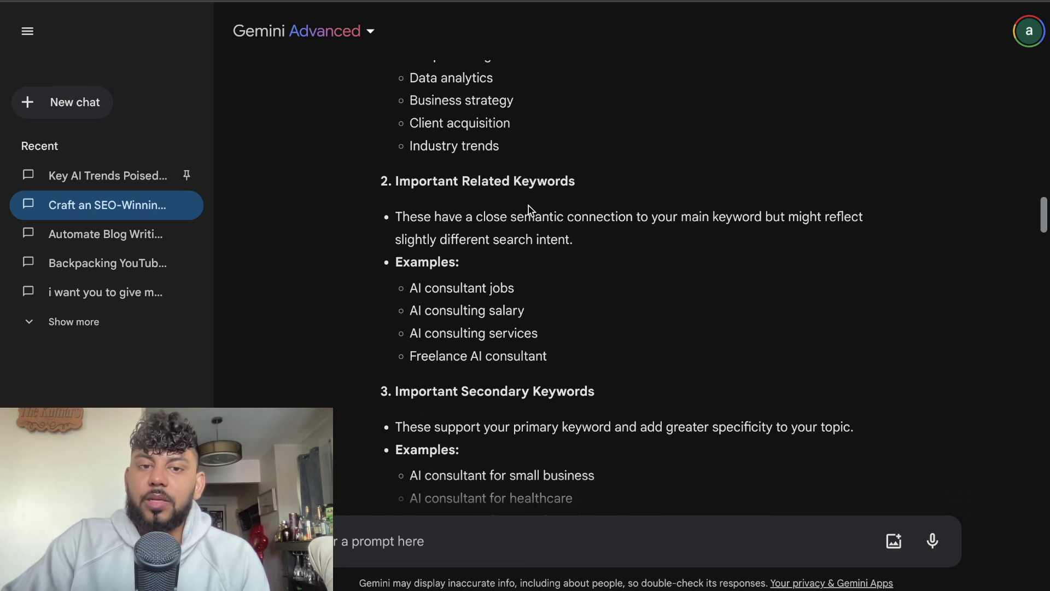
scroll(545, 298, "down", 1)
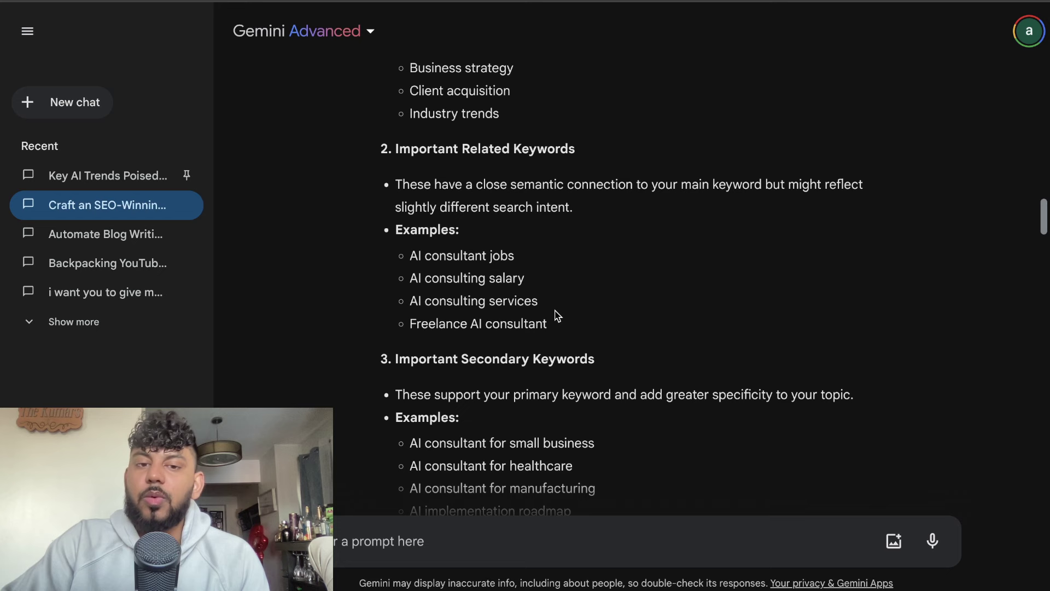
scroll(557, 315, "down", 3)
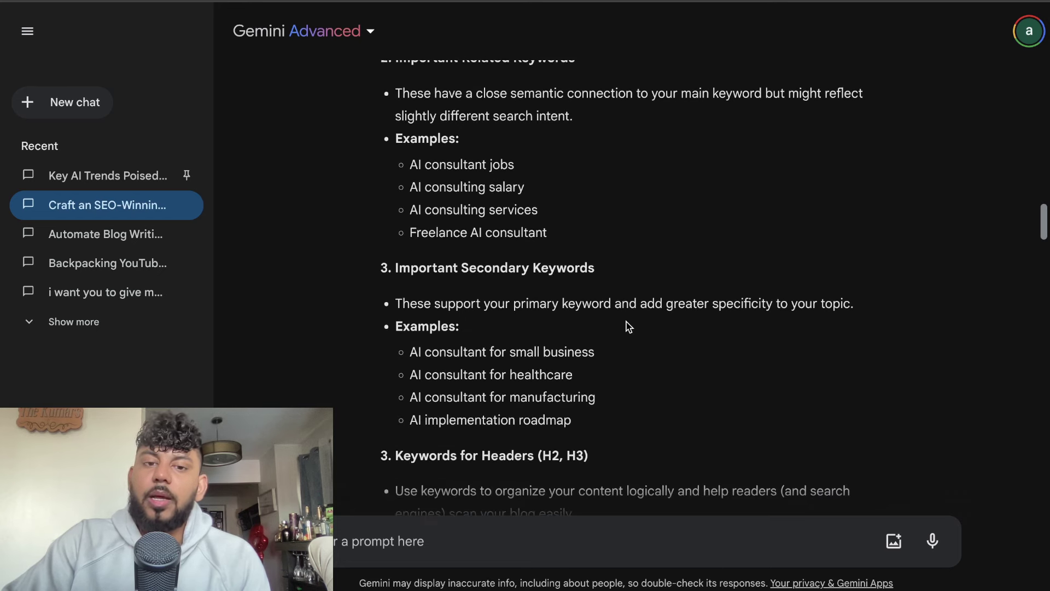
scroll(626, 322, "down", 5)
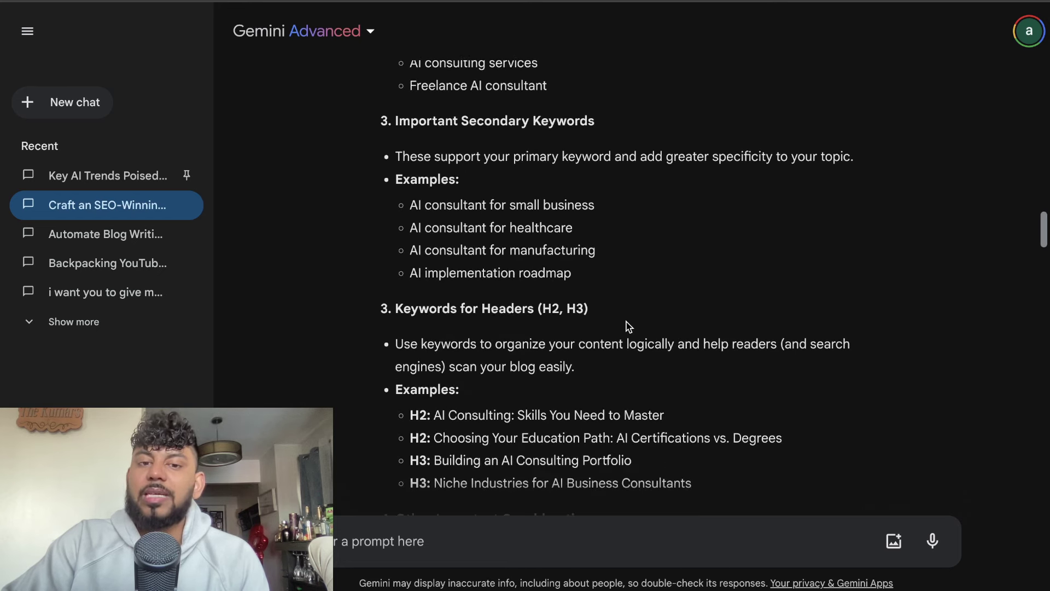
scroll(626, 323, "down", 5)
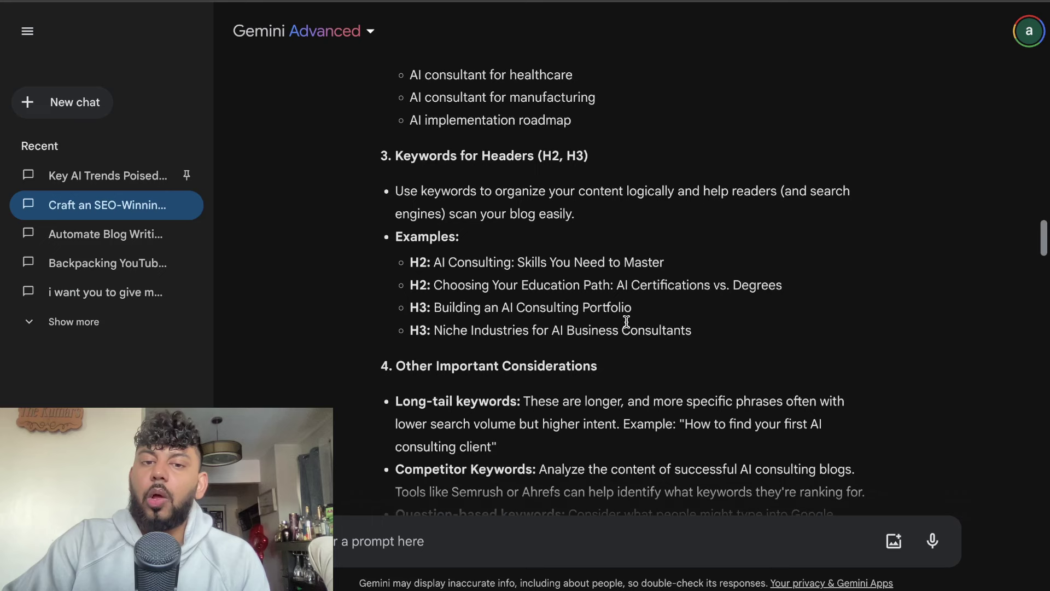
scroll(626, 322, "down", 2)
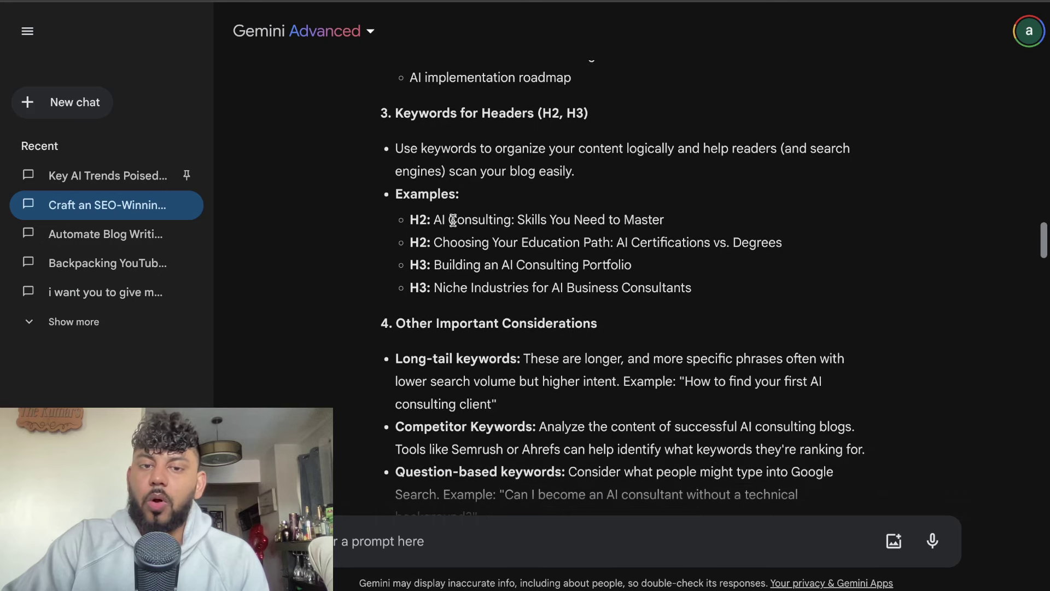
scroll(462, 218, "down", 1)
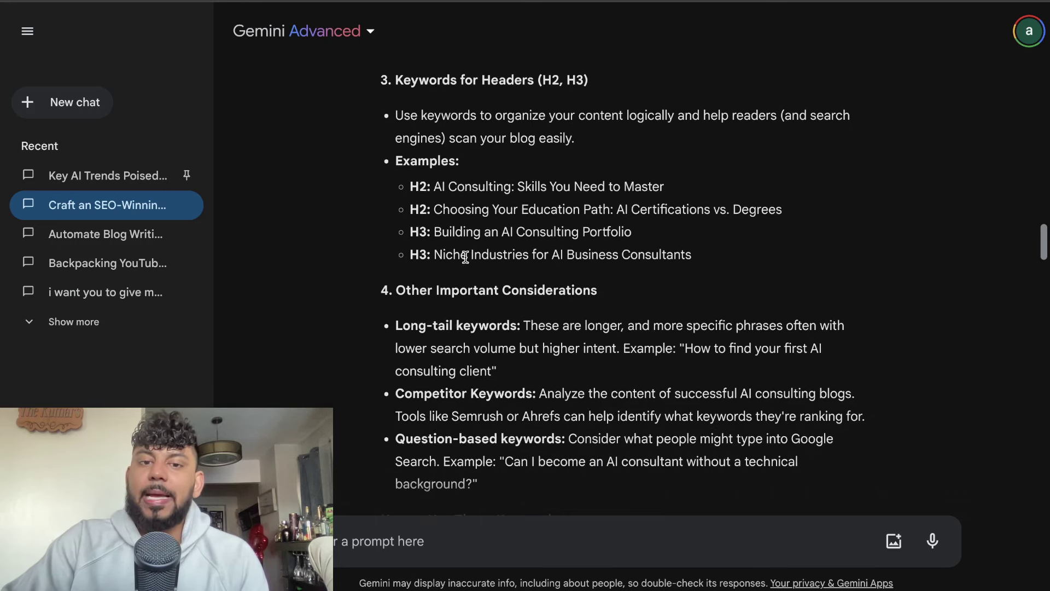
left_click_drag(690, 256, 405, 183)
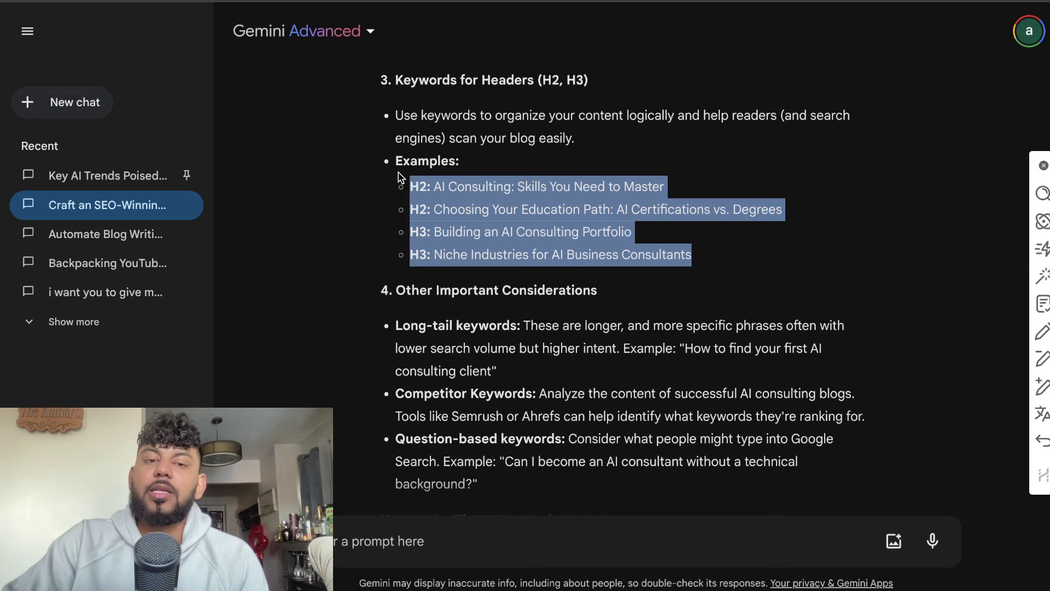
left_click(597, 211)
scroll(638, 256, "down", 1)
scroll(480, 246, "down", 3)
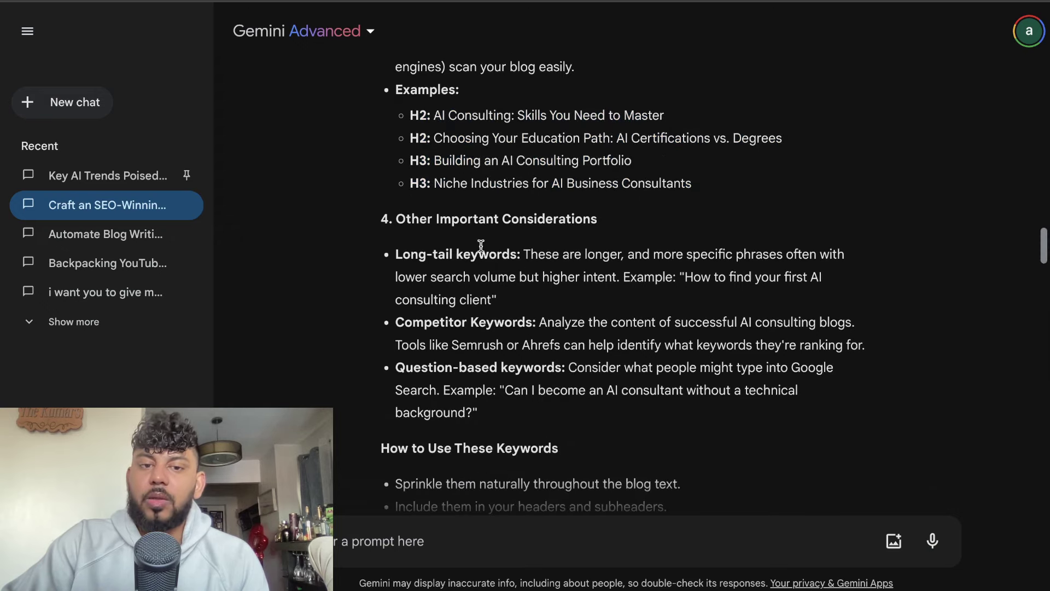
scroll(556, 307, "down", 4)
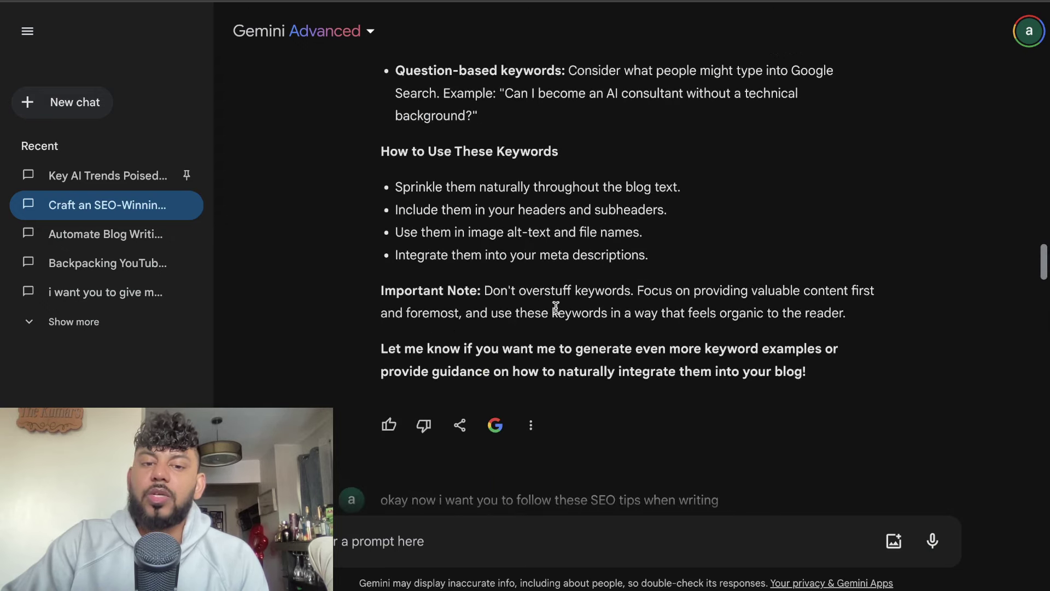
scroll(625, 340, "down", 2)
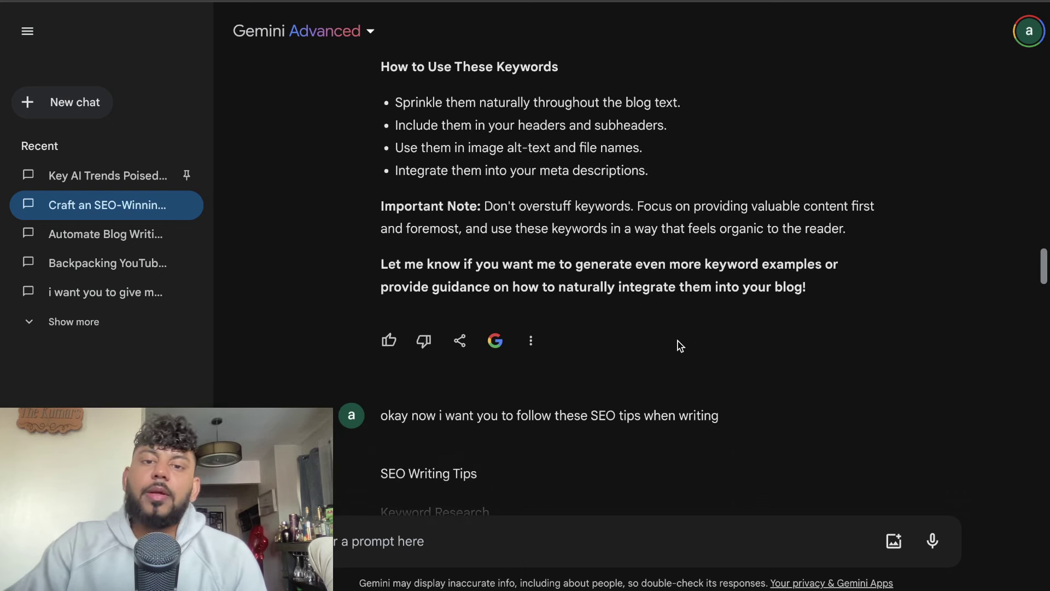
scroll(677, 340, "down", 3)
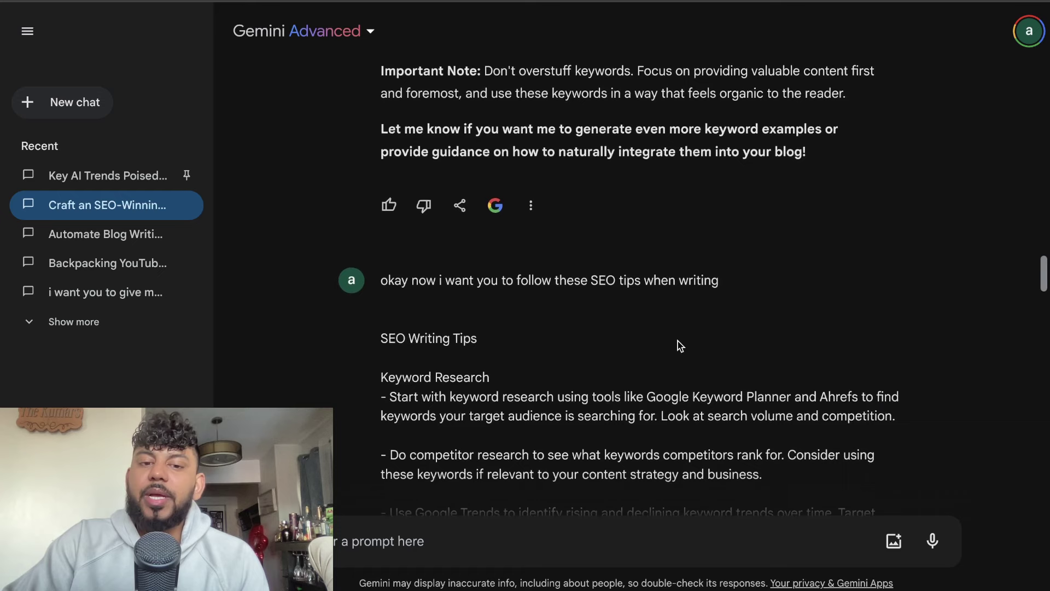
scroll(678, 340, "down", 2)
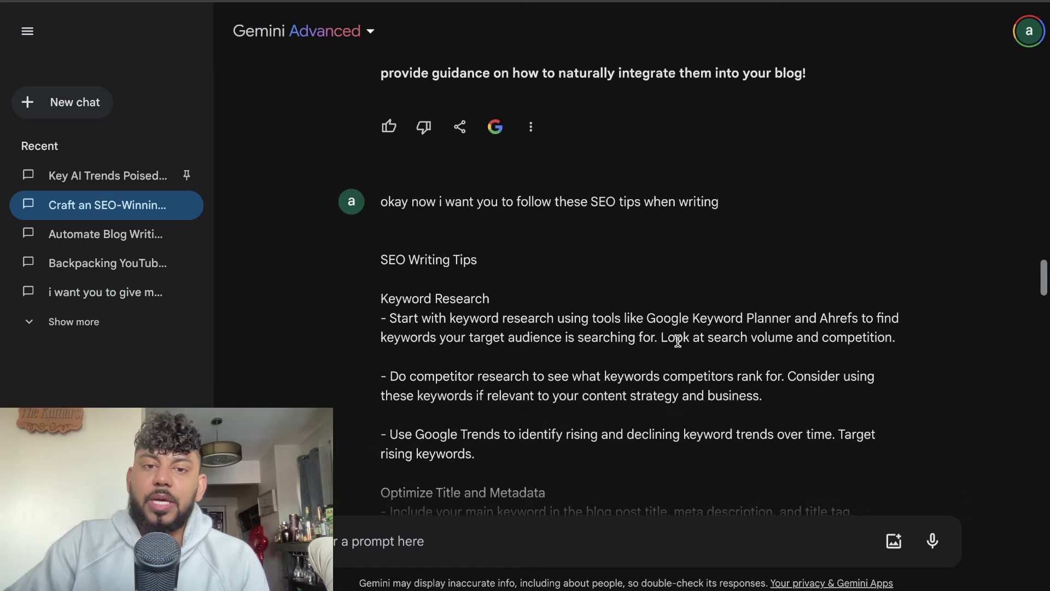
scroll(678, 340, "down", 5)
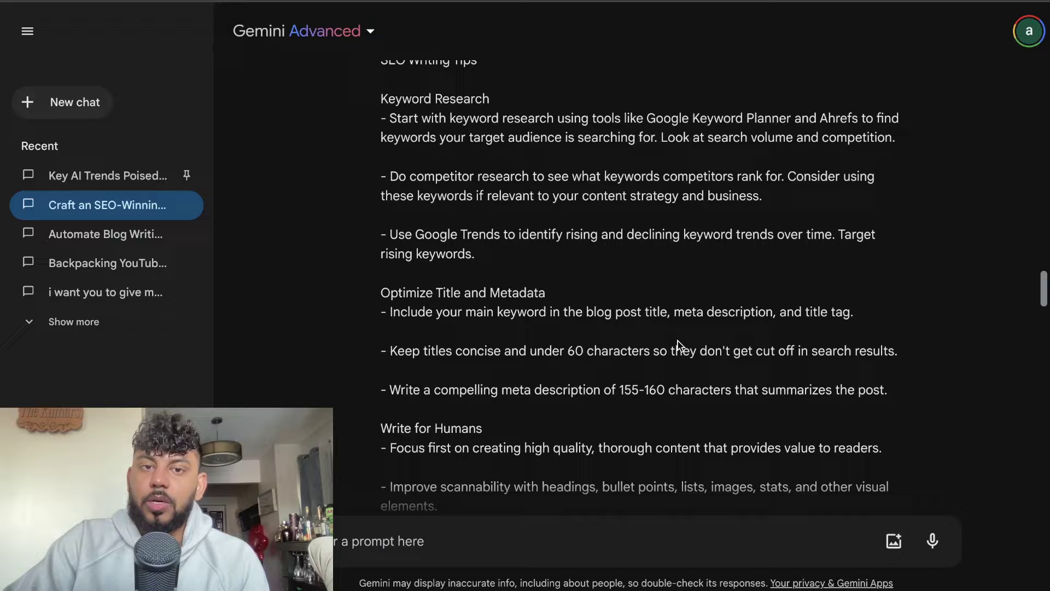
scroll(677, 340, "down", 15)
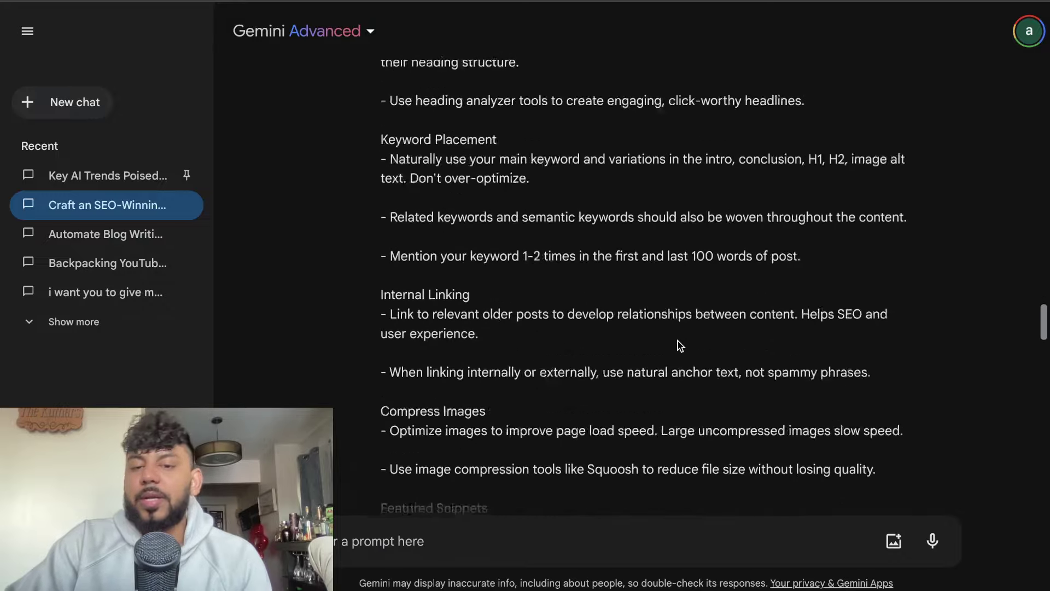
scroll(677, 341, "down", 10)
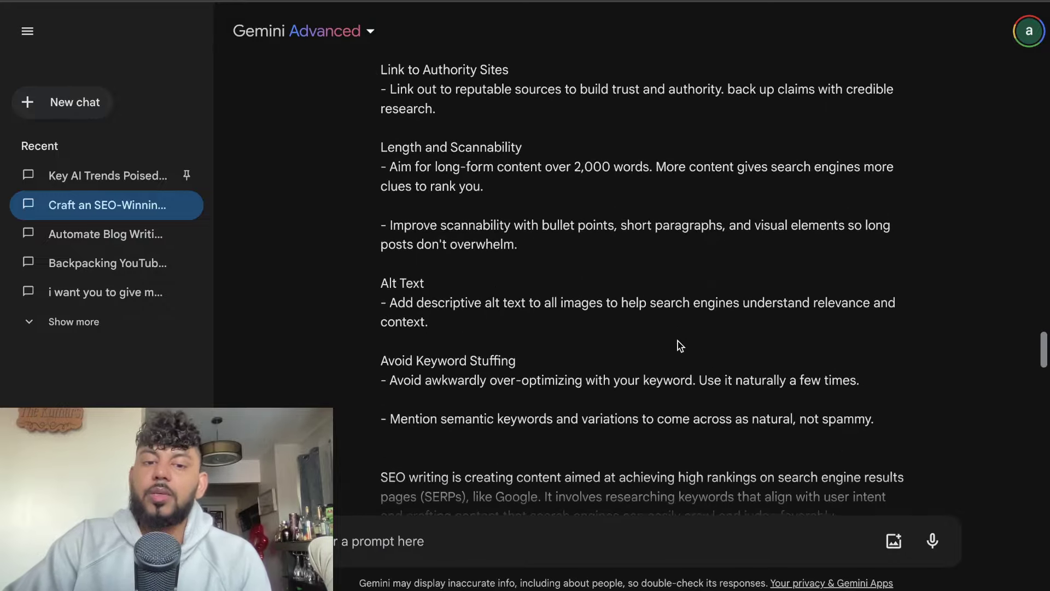
scroll(678, 341, "down", 6)
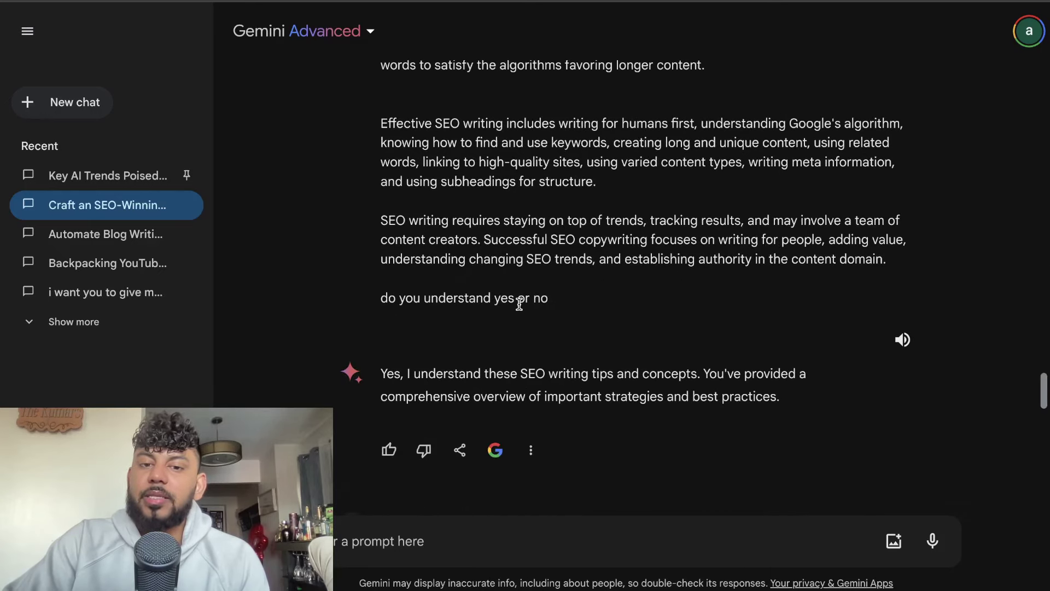
scroll(519, 304, "down", 3)
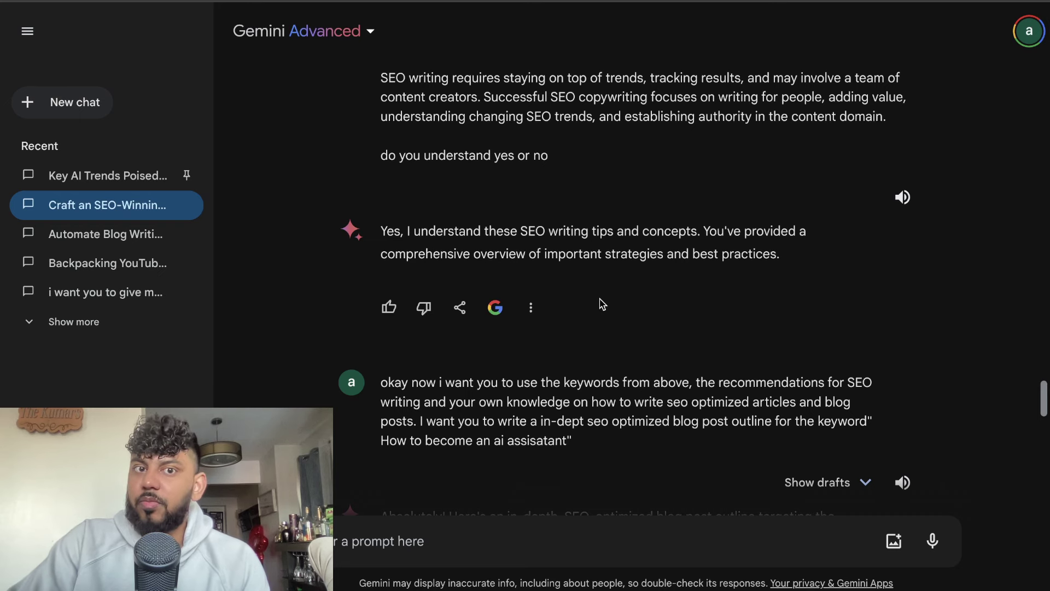
scroll(602, 304, "down", 3)
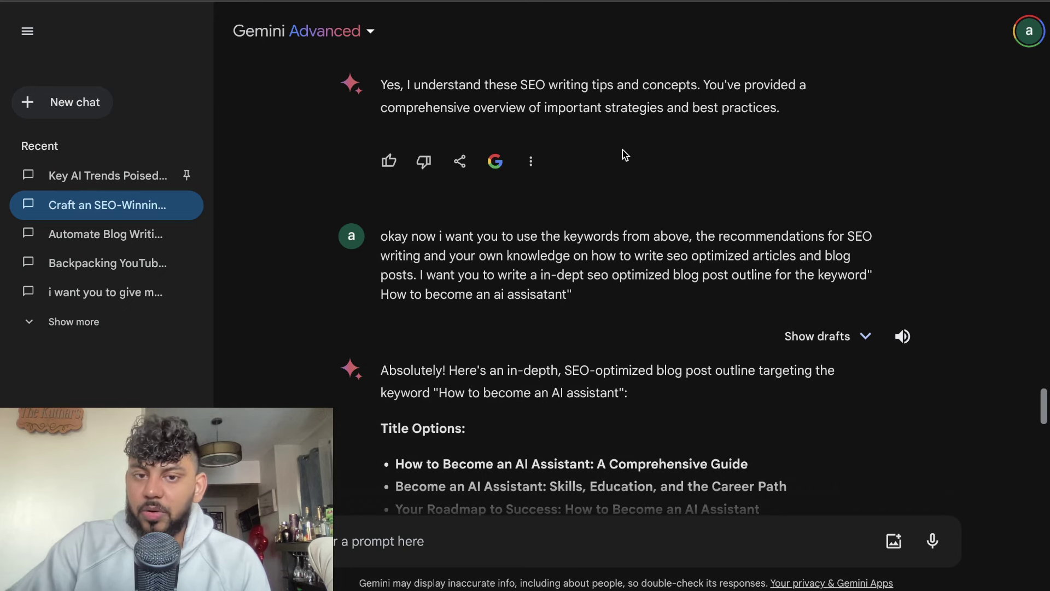
scroll(623, 159, "down", 1)
scroll(637, 219, "down", 1)
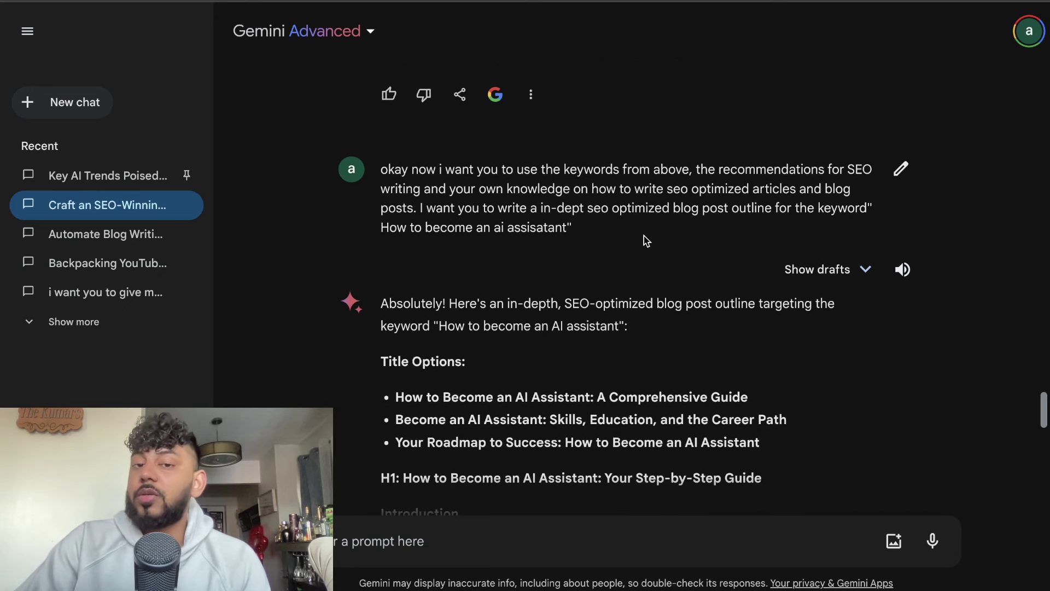
scroll(646, 242, "down", 2)
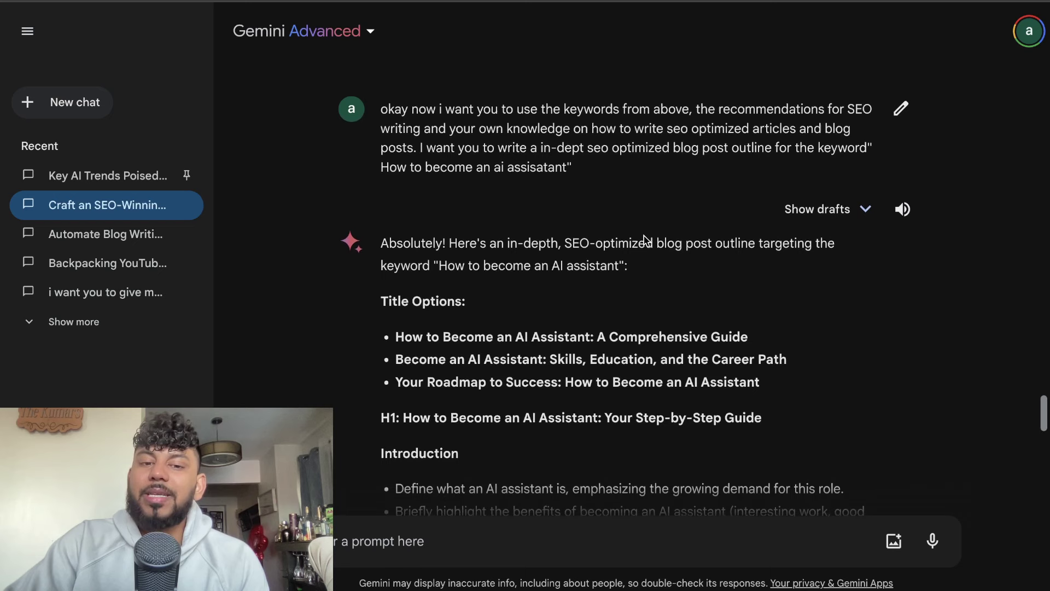
scroll(688, 251, "down", 2)
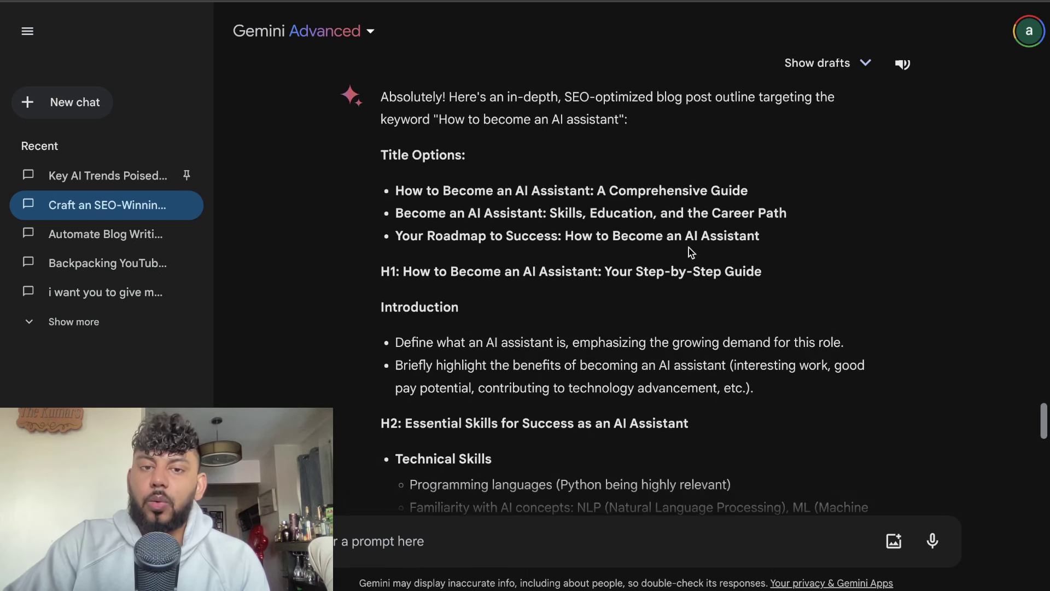
scroll(698, 187, "down", 1)
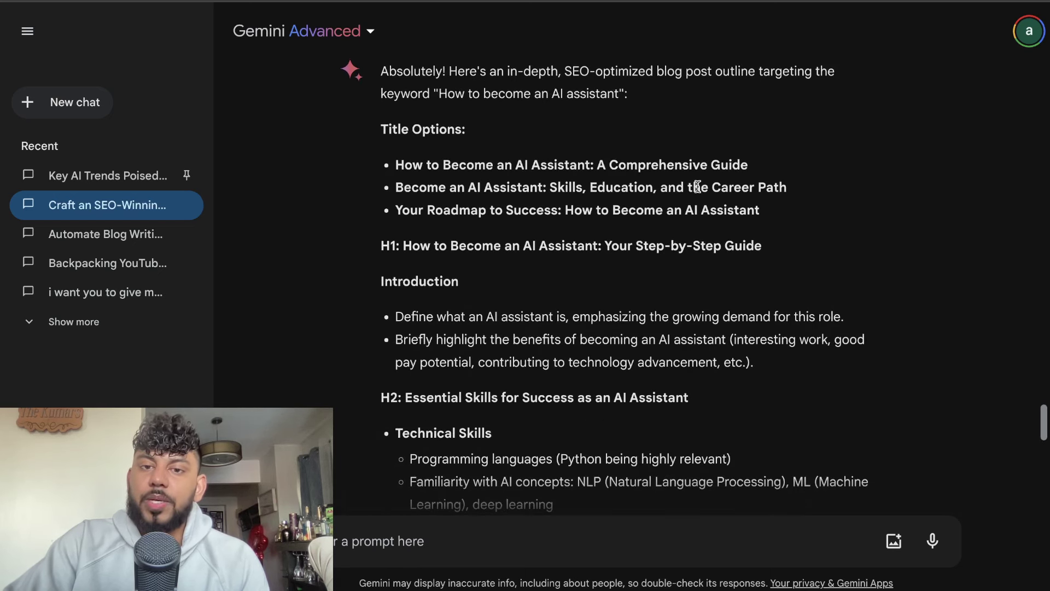
left_click_drag(777, 210, 410, 129)
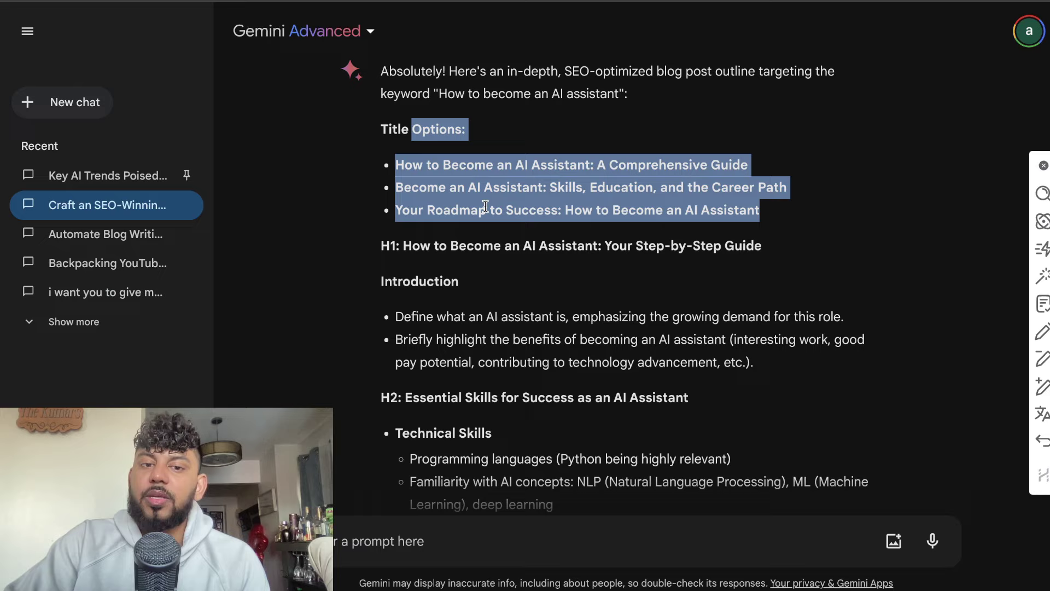
scroll(484, 205, "down", 3)
scroll(526, 198, "up", 1)
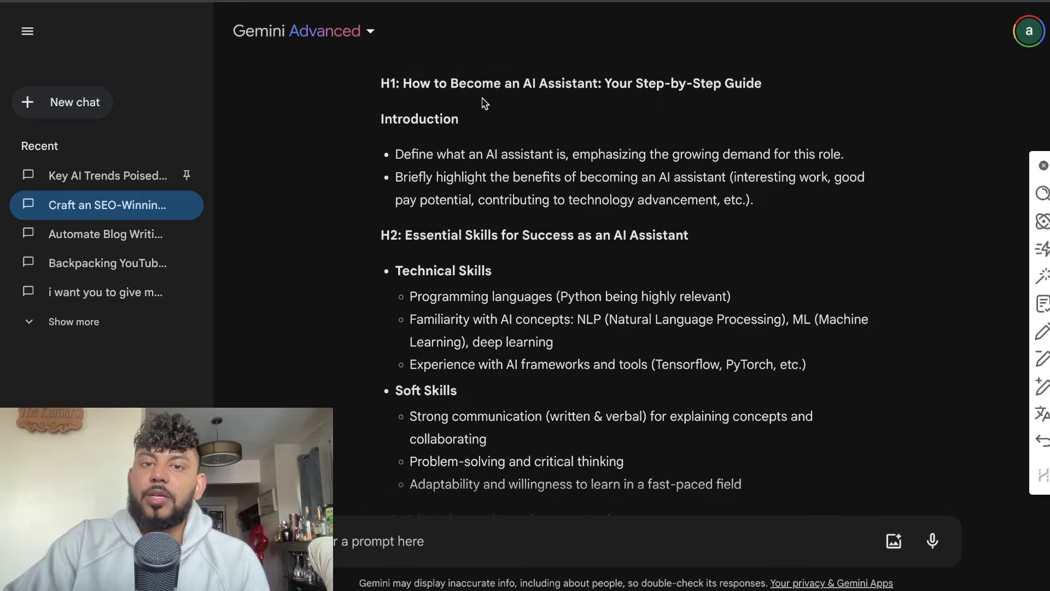
scroll(495, 218, "down", 10)
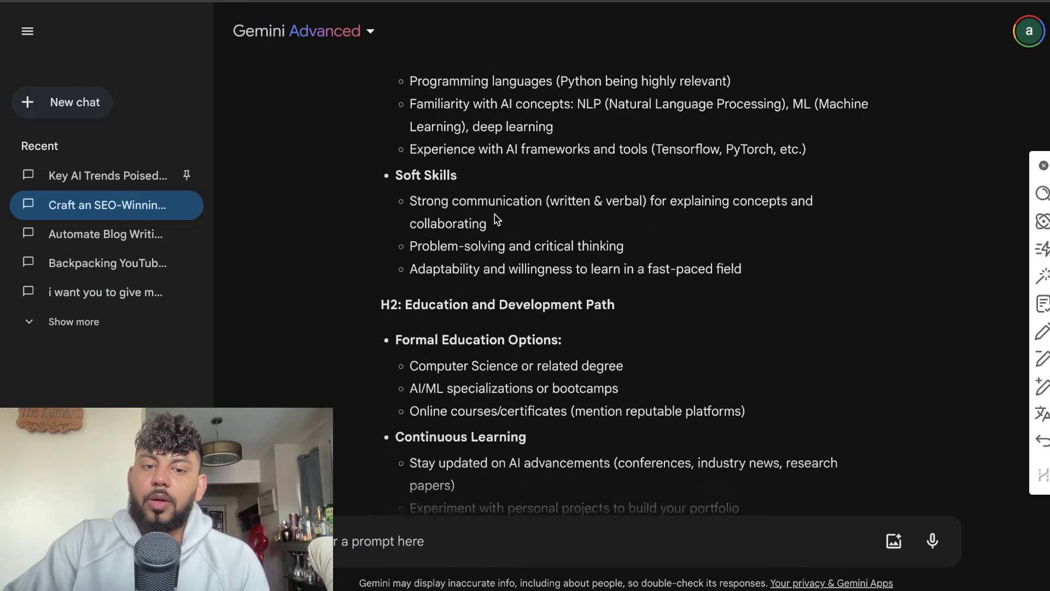
scroll(821, 223, "up", 9)
scroll(822, 222, "down", 4)
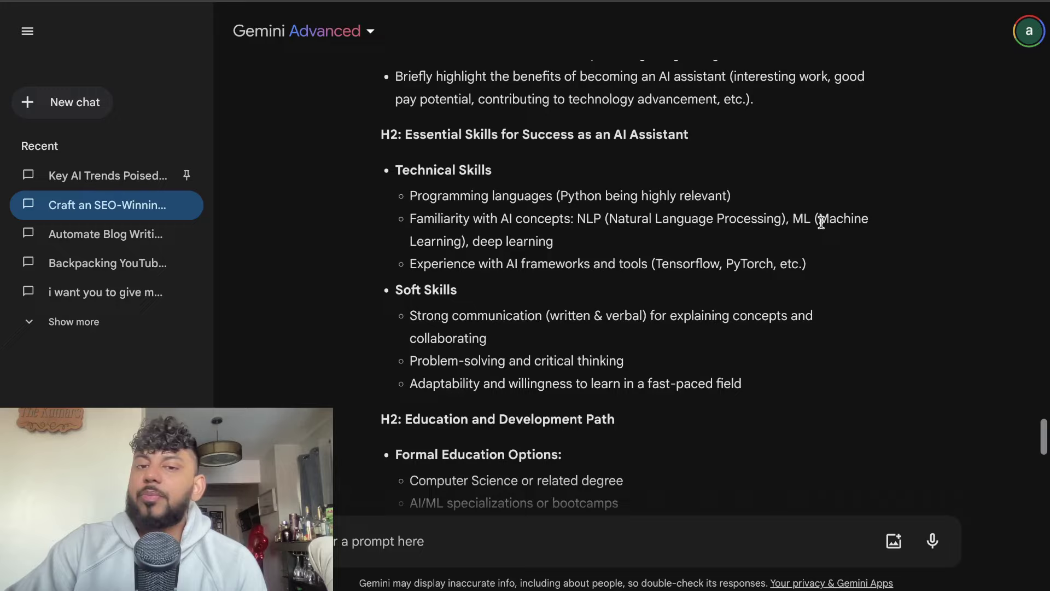
scroll(822, 222, "down", 10)
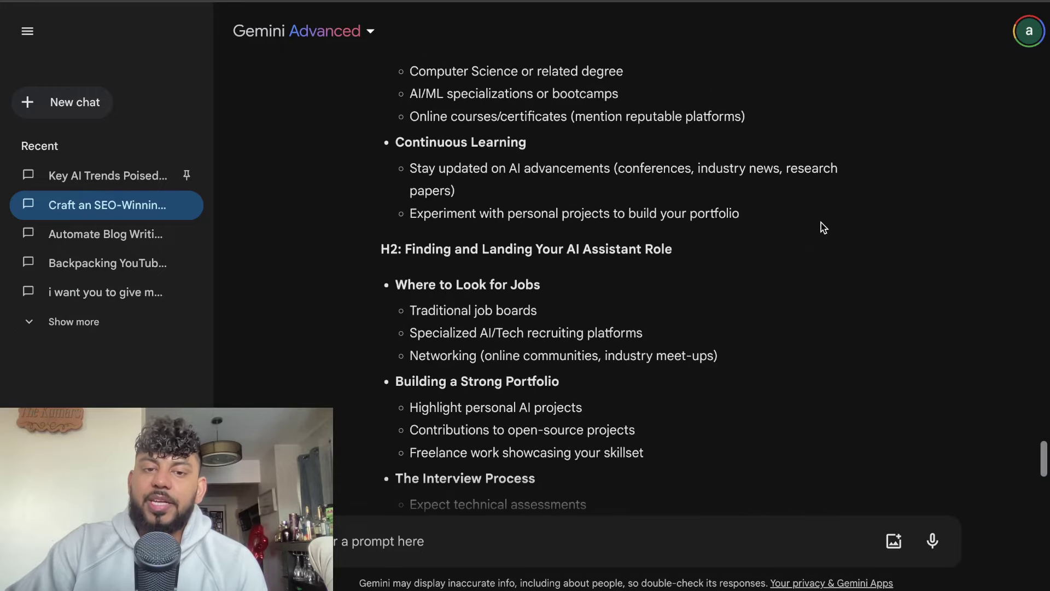
scroll(821, 227, "down", 1)
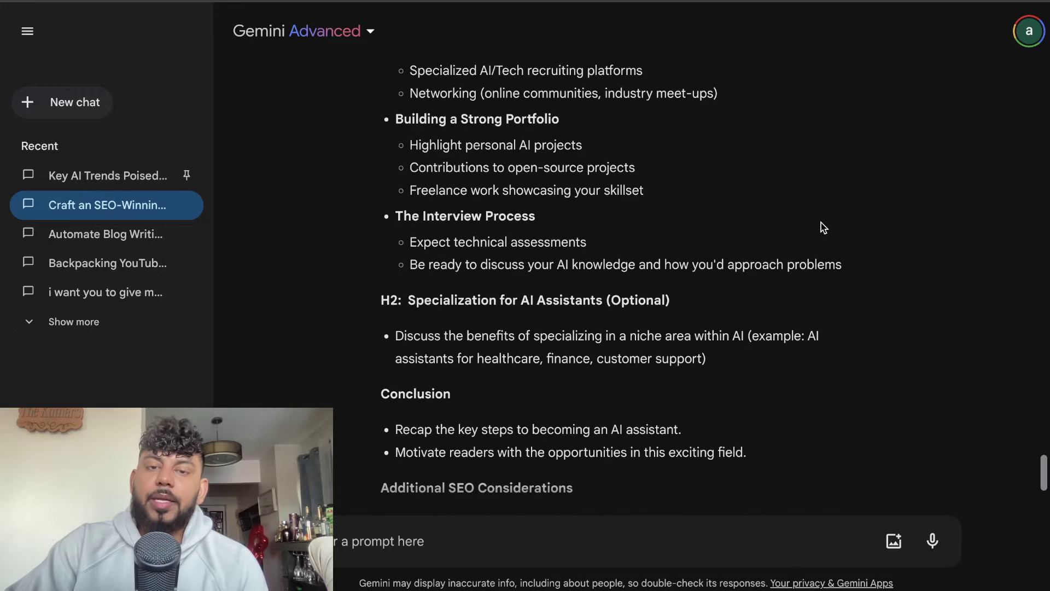
scroll(821, 222, "down", 5)
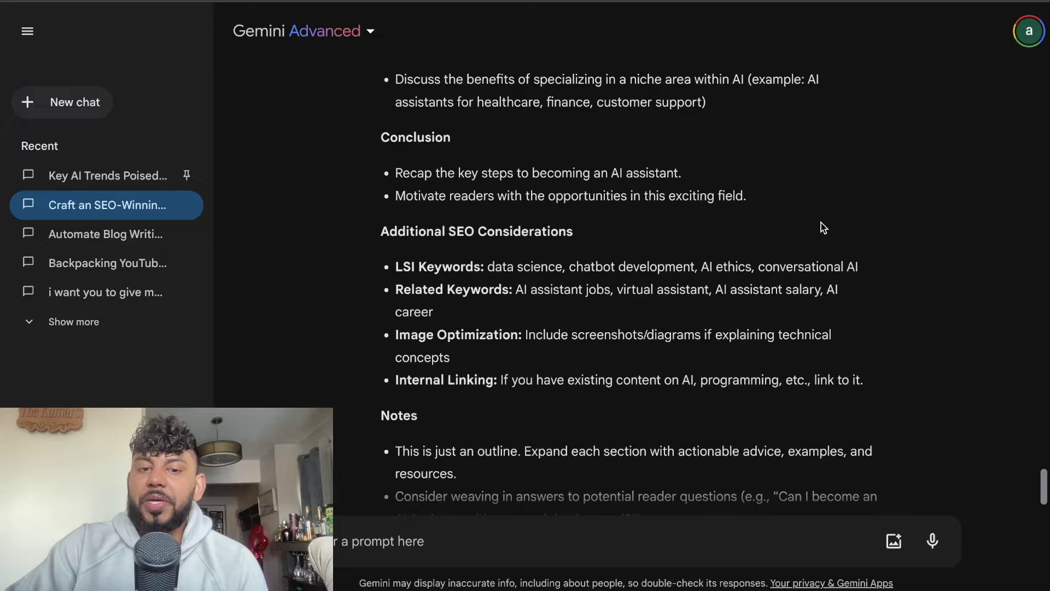
scroll(821, 224, "down", 3)
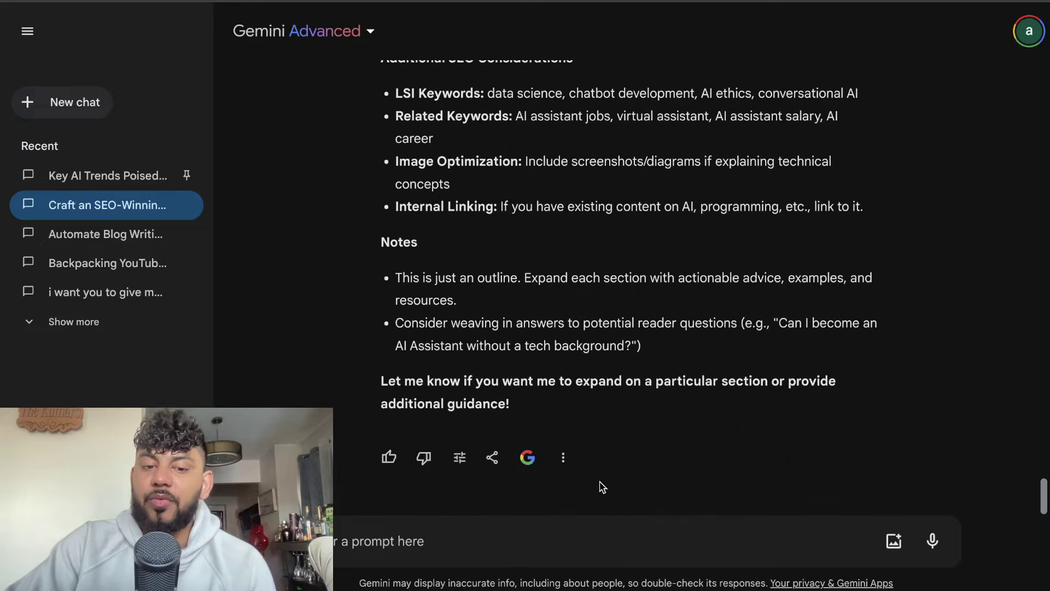
scroll(551, 533, "up", 15)
mouse_move(394, 347)
left_mouse_down()
mouse_move(464, 292)
mouse_move(383, 284)
mouse_move(429, 331)
mouse_move(411, 435)
mouse_move(383, 393)
mouse_move(382, 335)
left_mouse_up()
scroll(463, 290, "up", 12)
scroll(463, 290, "up", 16)
scroll(464, 292, "up", 10)
scroll(415, 383, "down", 2)
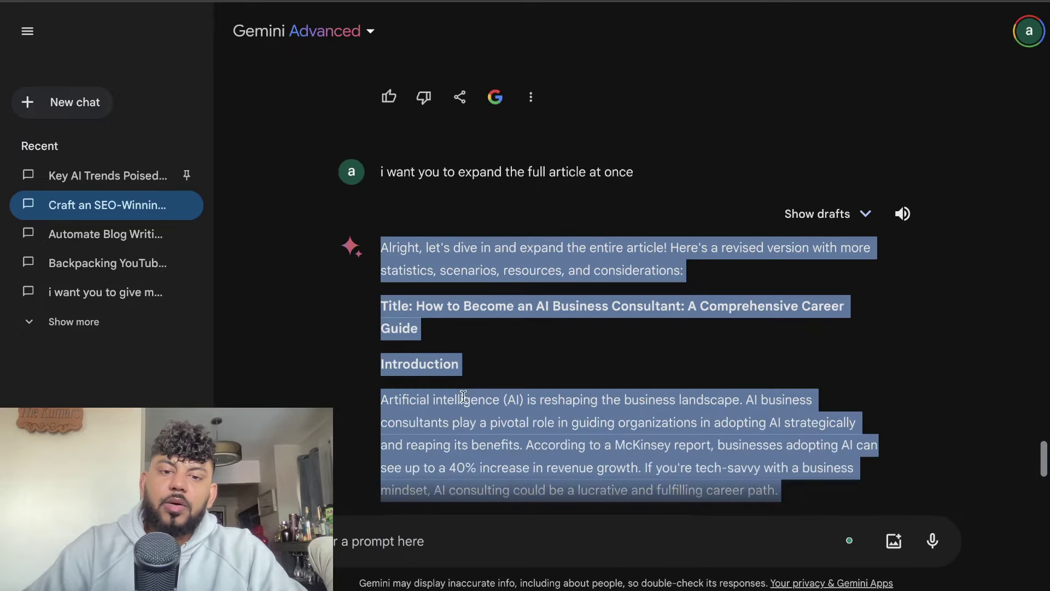
right_click(450, 419)
left_click(517, 519)
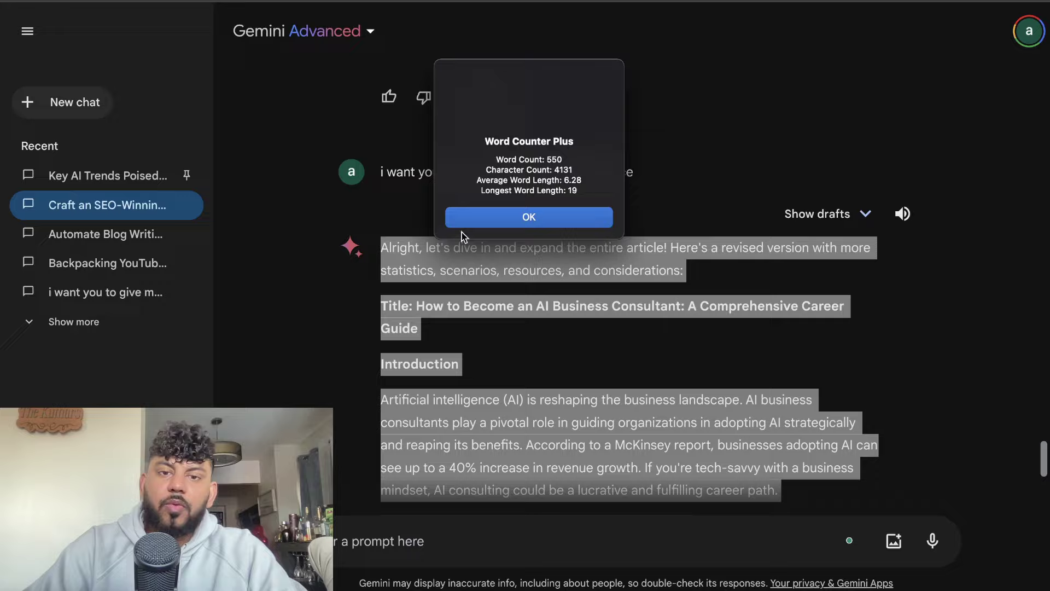
left_click(499, 219)
left_click(602, 334)
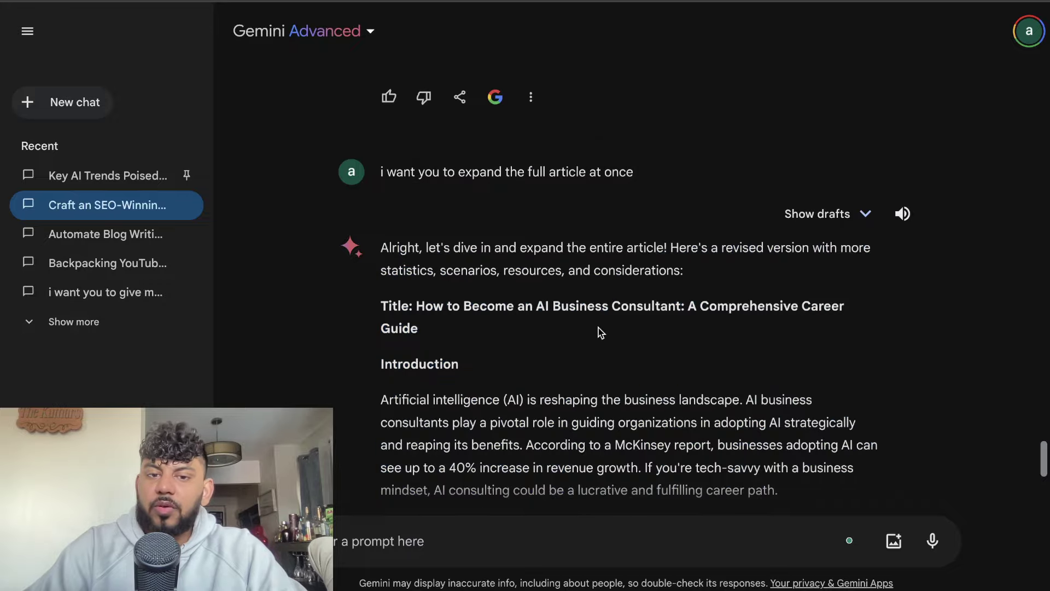
scroll(603, 335, "down", 4)
scroll(578, 293, "down", 20)
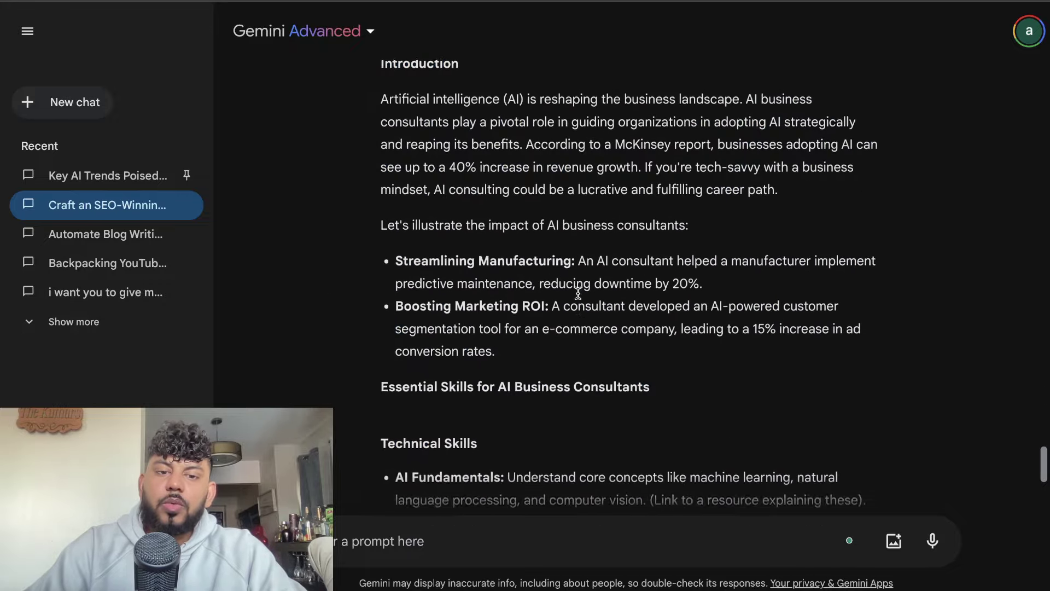
scroll(577, 295, "down", 3)
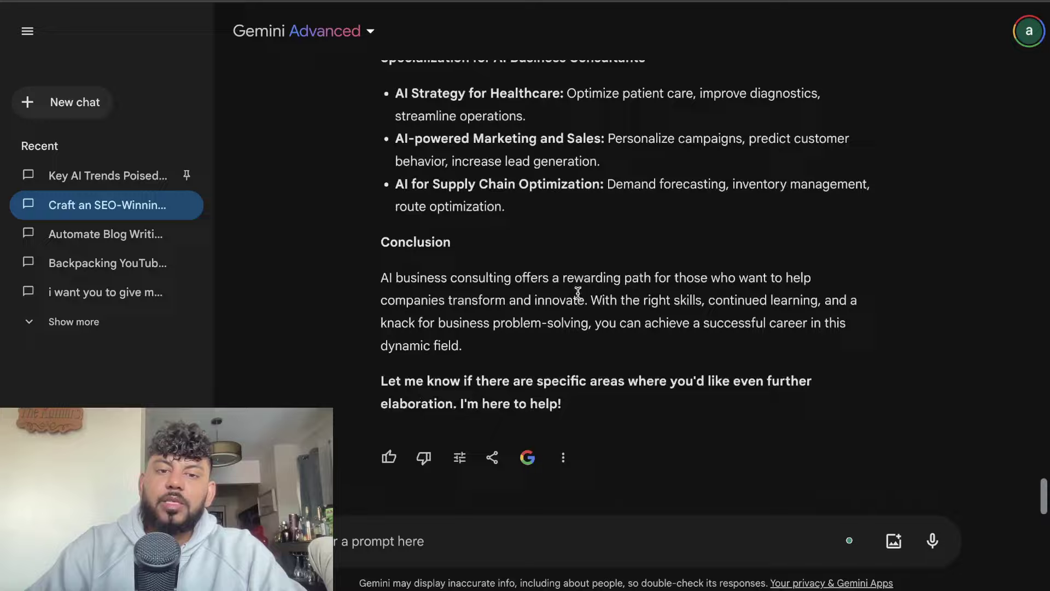
scroll(578, 297, "up", 20)
scroll(578, 296, "down", 2)
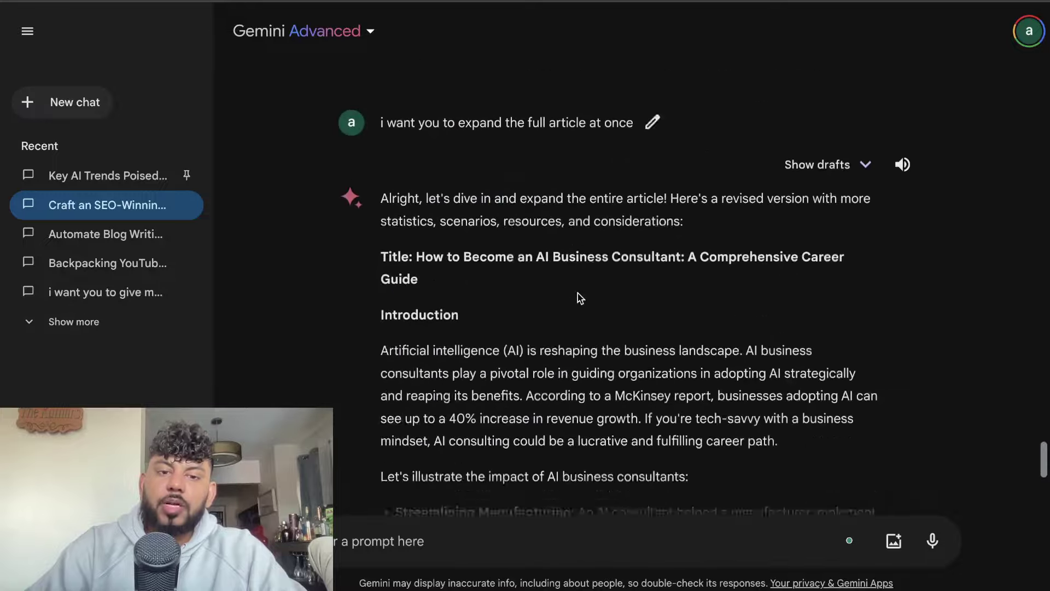
scroll(579, 296, "down", 1)
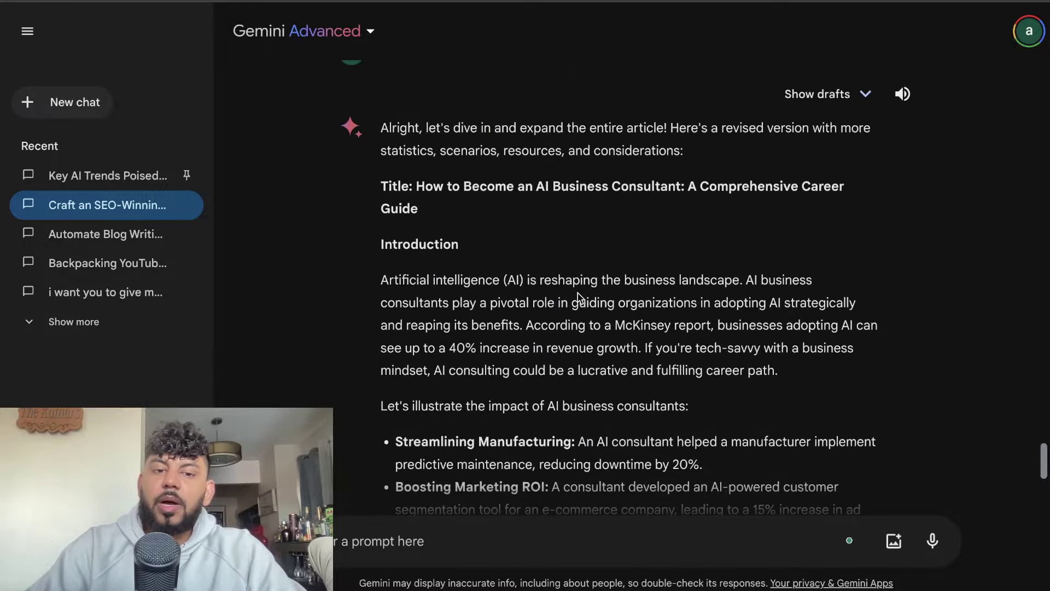
scroll(578, 296, "down", 10)
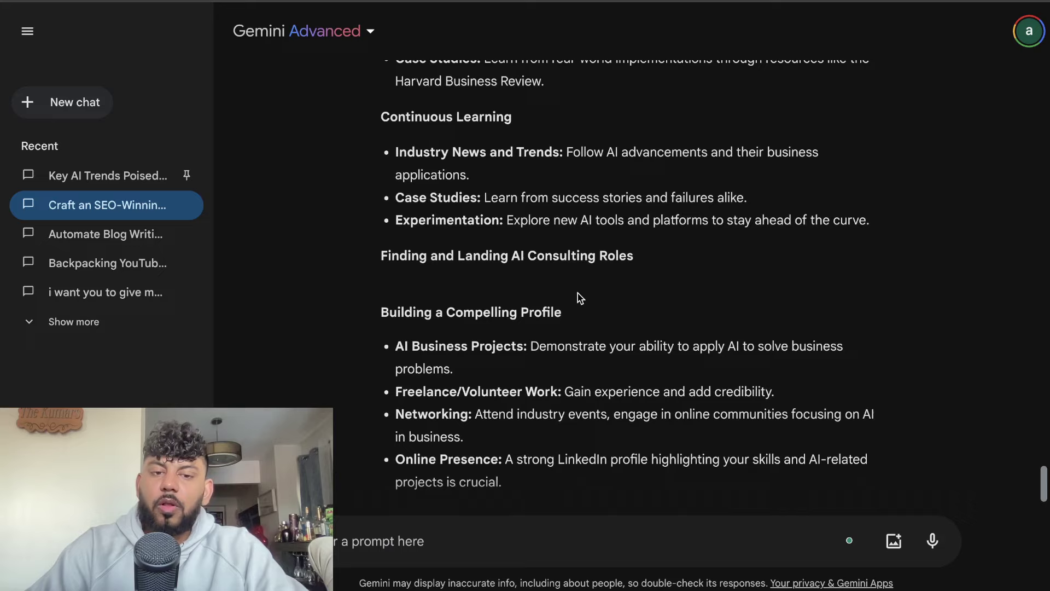
scroll(578, 295, "down", 10)
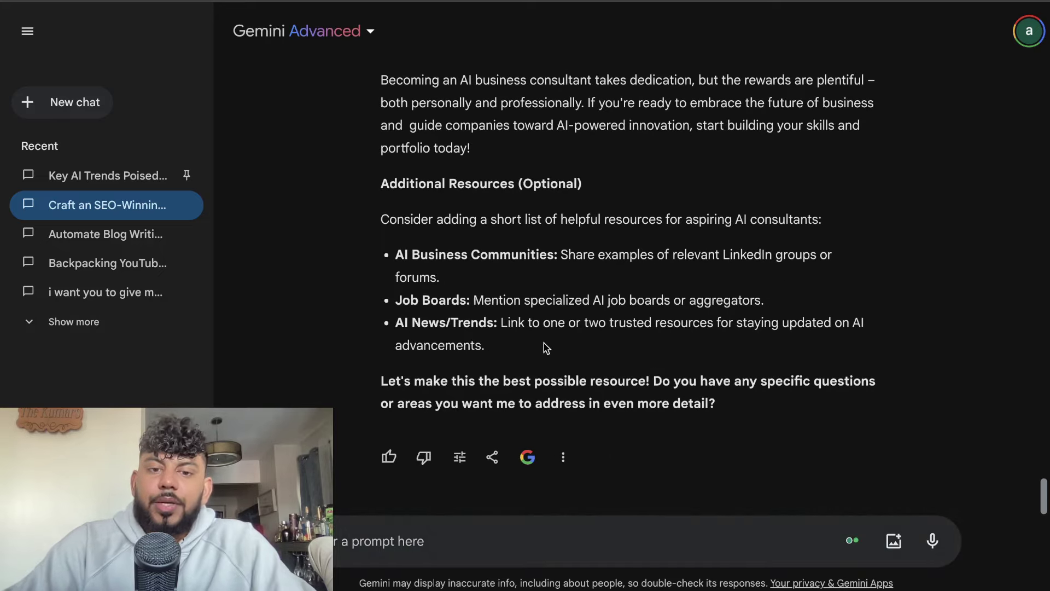
Step: Select Gemini's expanded article text from the Introduction section downward
left_click_drag(558, 412, 473, 253)
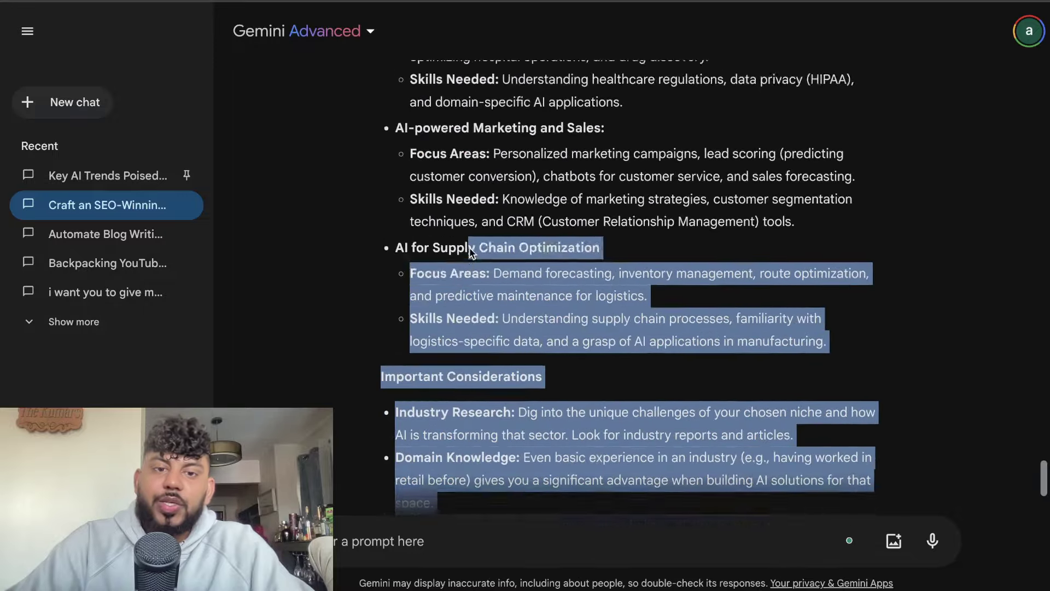
scroll(470, 251, "up", 10)
left_click_drag(470, 250, 429, 273)
scroll(465, 162, "up", 10)
scroll(469, 164, "up", 15)
scroll(469, 165, "up", 15)
scroll(470, 171, "up", 1)
scroll(469, 171, "up", 10)
scroll(469, 171, "up", 10)
scroll(469, 169, "up", 10)
Step: Check the selection is 1730 words with Word Counter Plus, then copy it
right_click(430, 273)
left_click(503, 518)
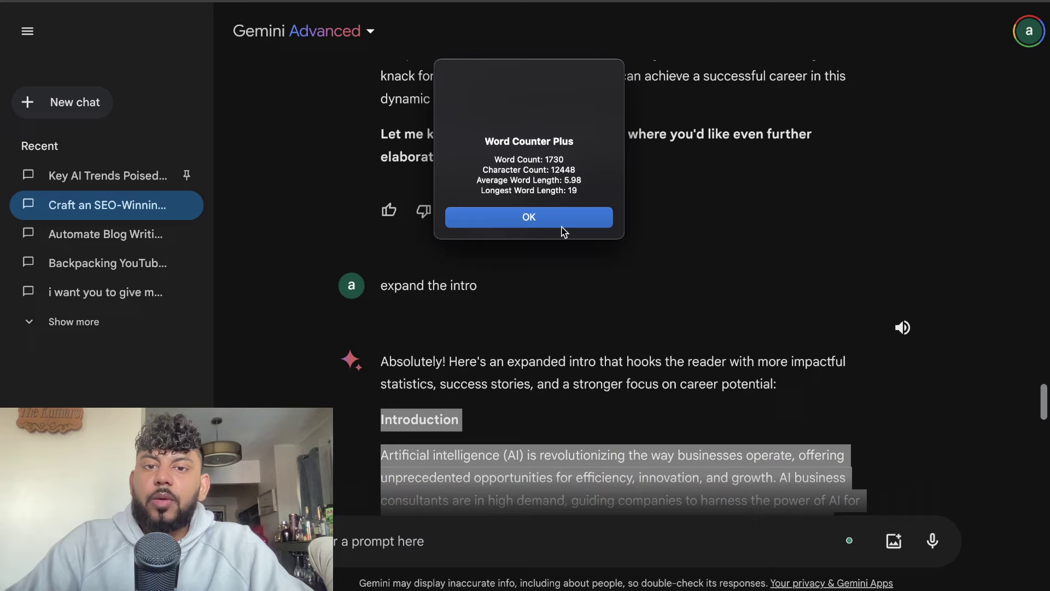
left_click(562, 226)
scroll(558, 237, "down", 3)
right_click(526, 333)
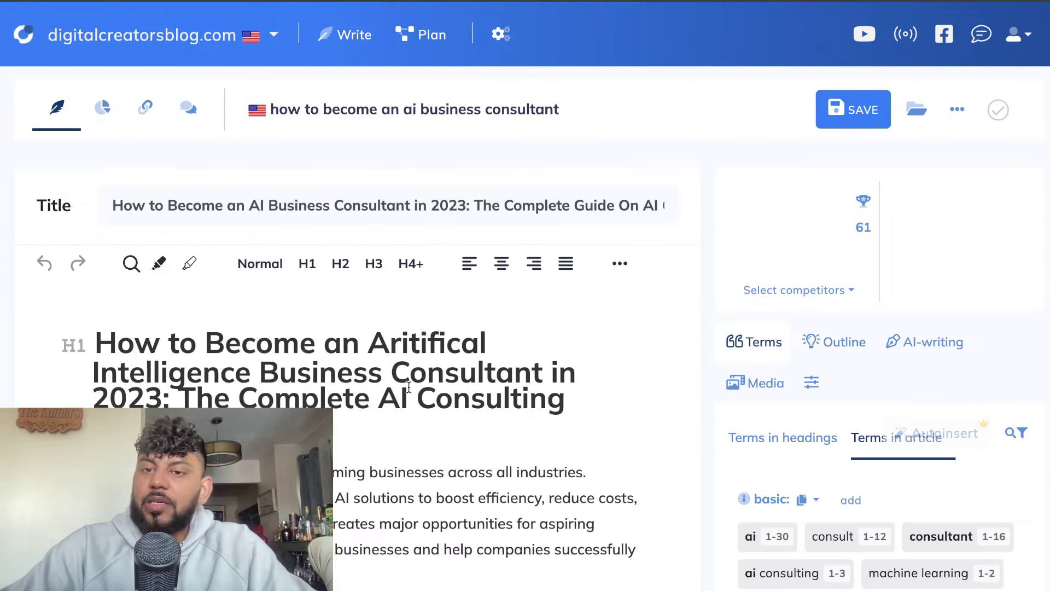
Step: Delete the old NeuronWriter draft and paste the Gemini article, raising the score from 69 to 73
scroll(408, 387, "down", 15)
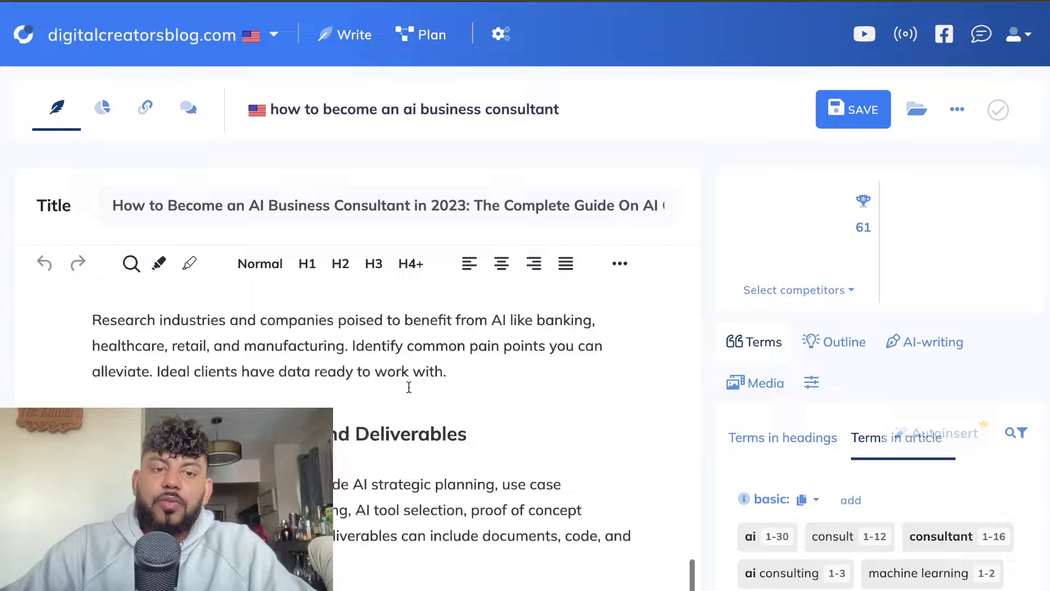
scroll(409, 387, "down", 15)
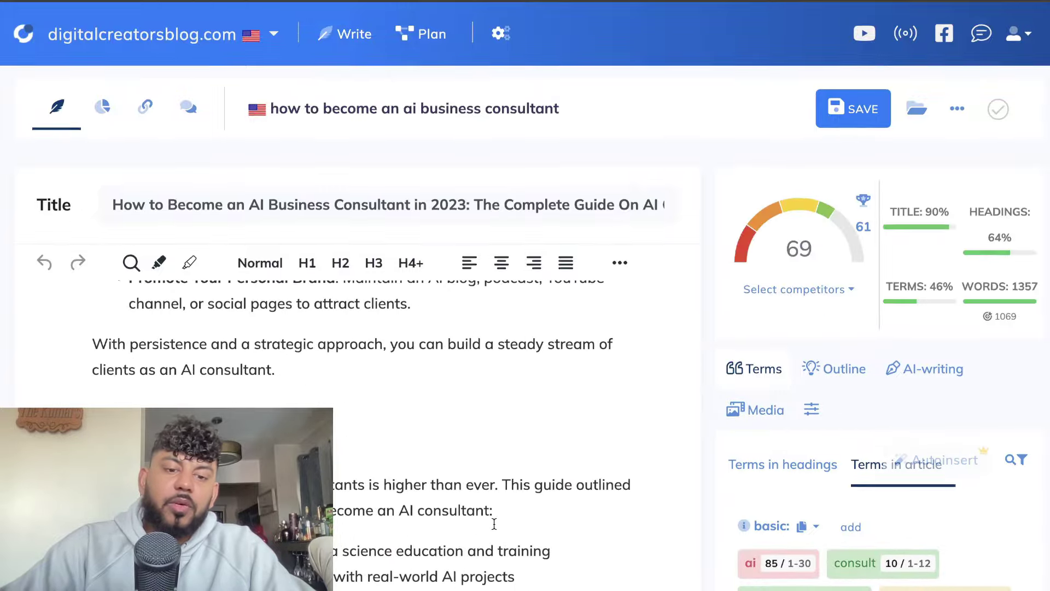
scroll(494, 523, "down", 3)
left_click_drag(417, 525, 96, 113)
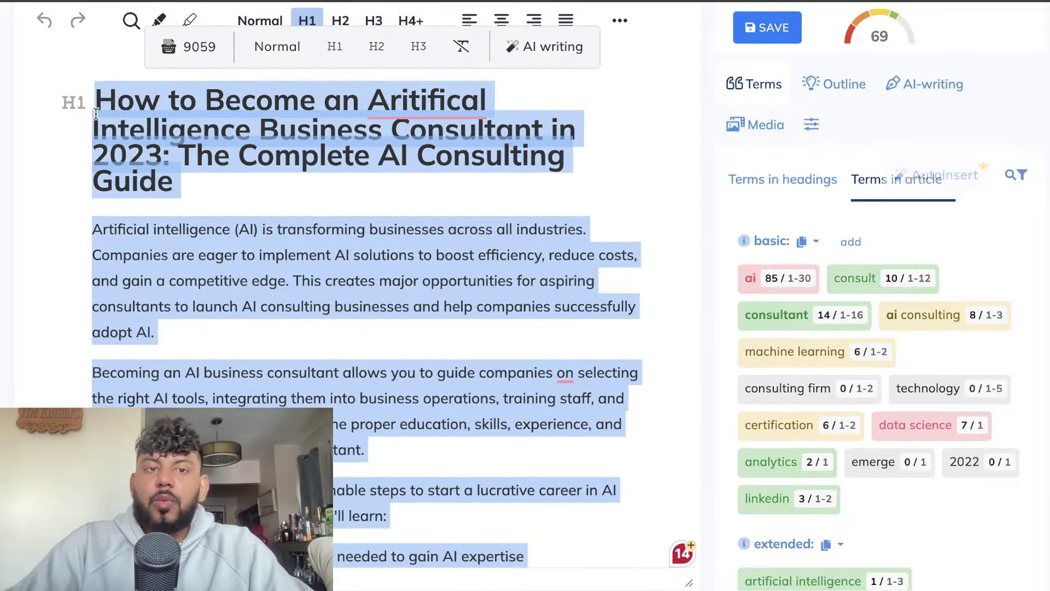
key("BackSpace")
key("ctrl+z")
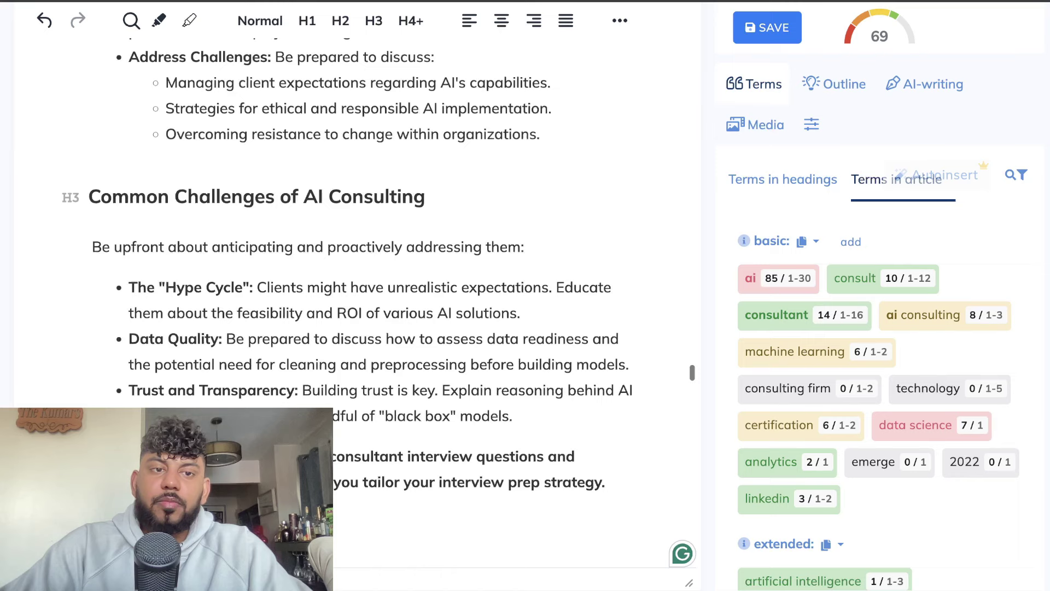
scroll(464, 203, "up", 10)
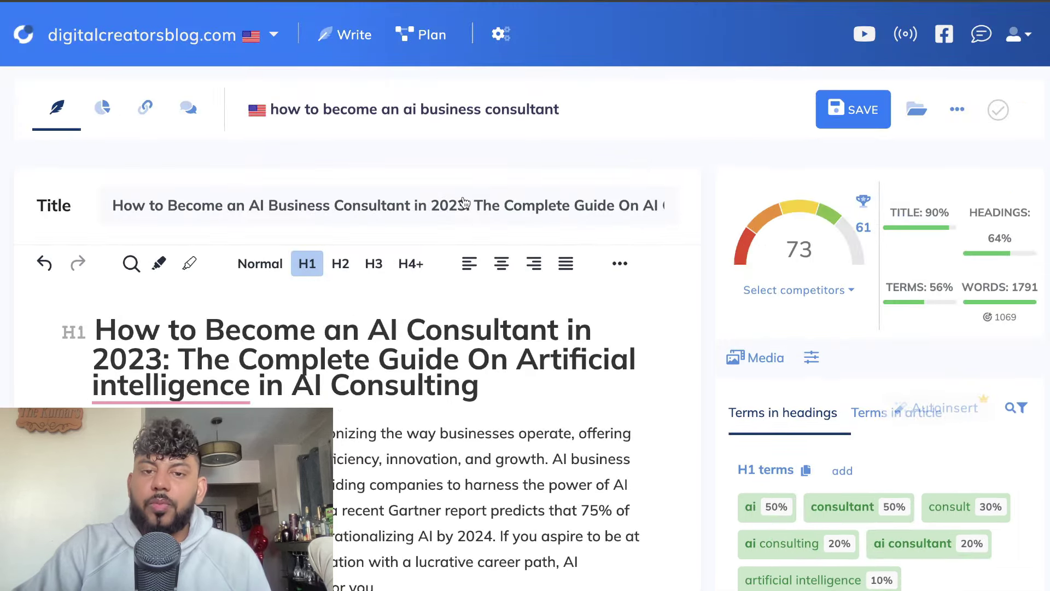
Step: Scroll through the pasted 1791-word article in the NeuronWriter editor
scroll(464, 202, "down", 1)
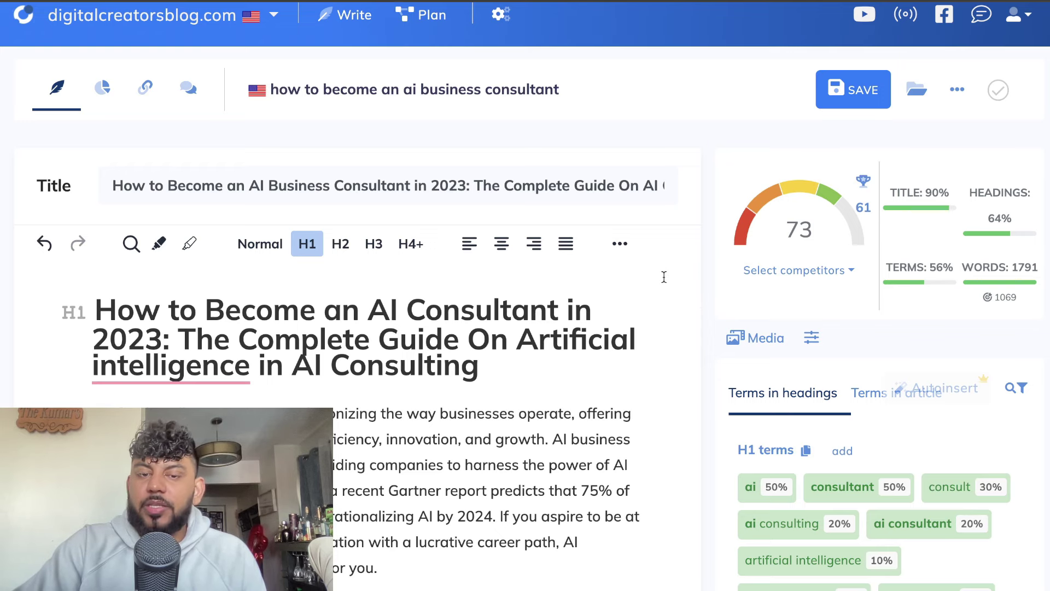
scroll(664, 278, "down", 1)
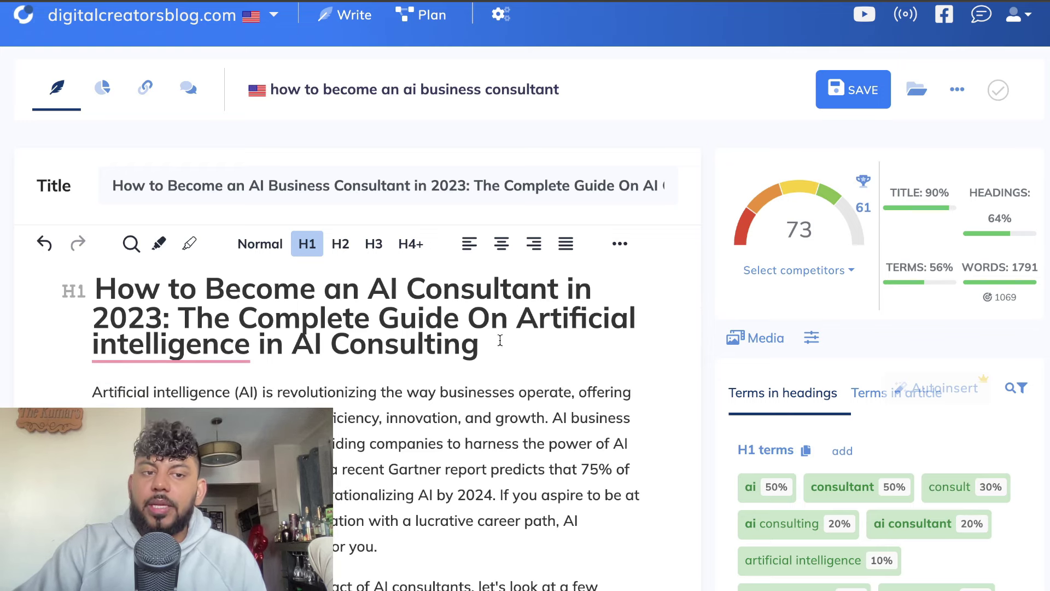
scroll(500, 330, "down", 15)
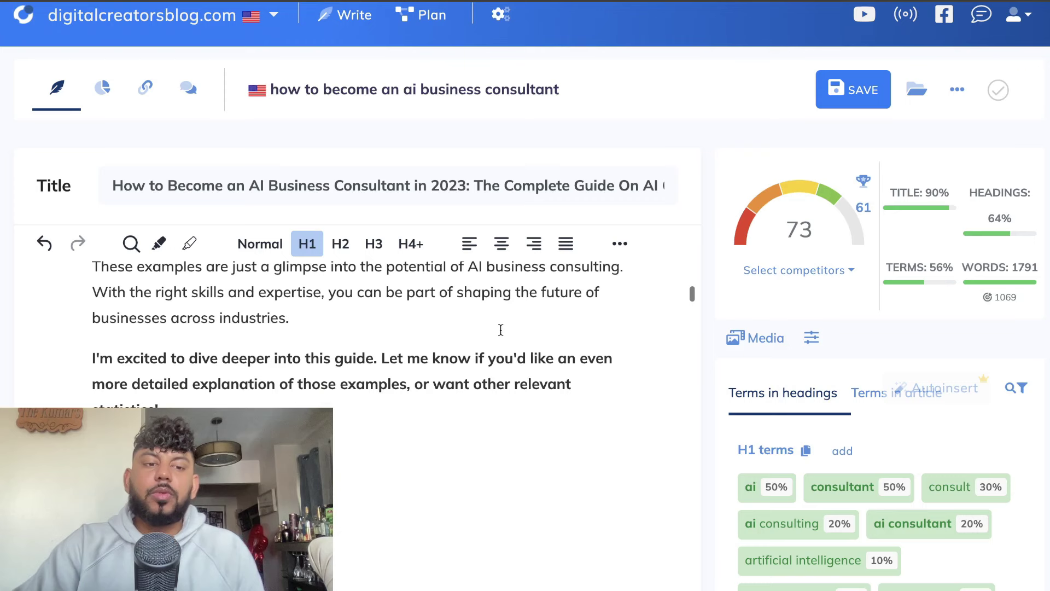
scroll(501, 329, "down", 5)
scroll(739, 369, "down", 1)
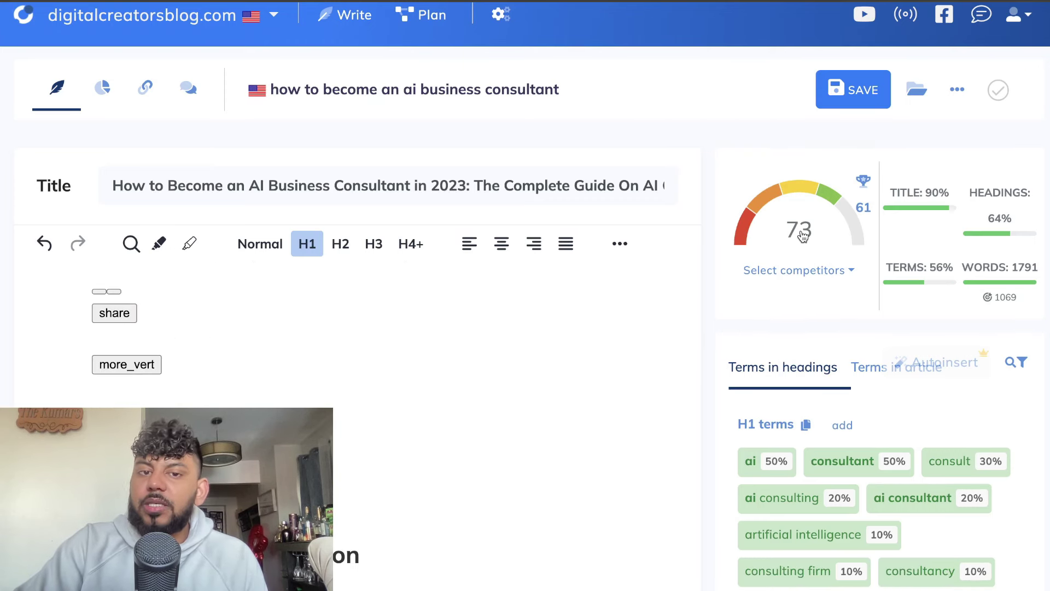
Step: Review term usage in the Terms in article panel, with terms at 56%
left_click(865, 368)
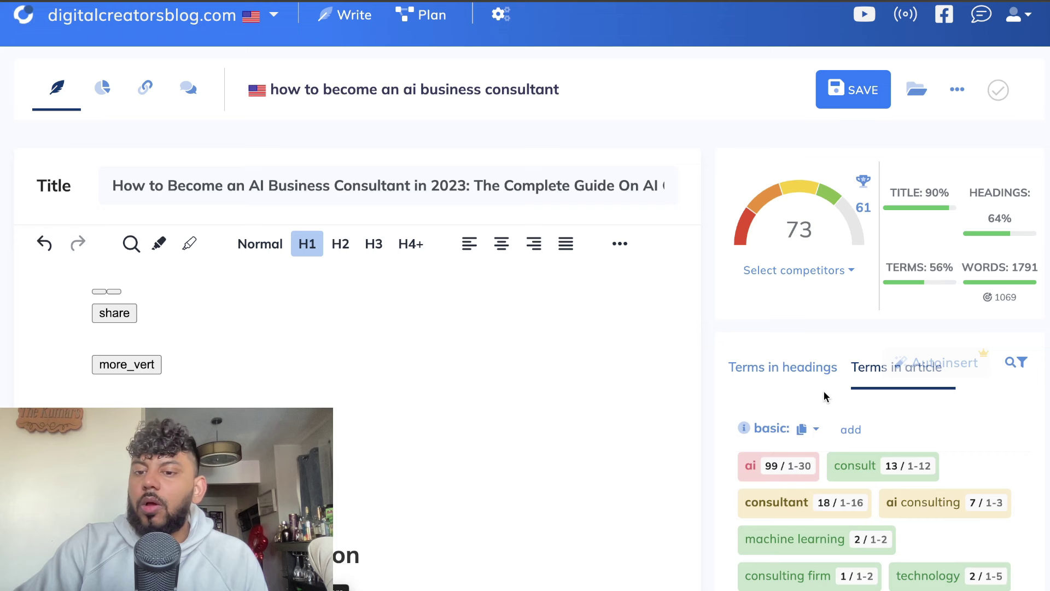
scroll(824, 390, "down", 3)
scroll(824, 390, "down", 6)
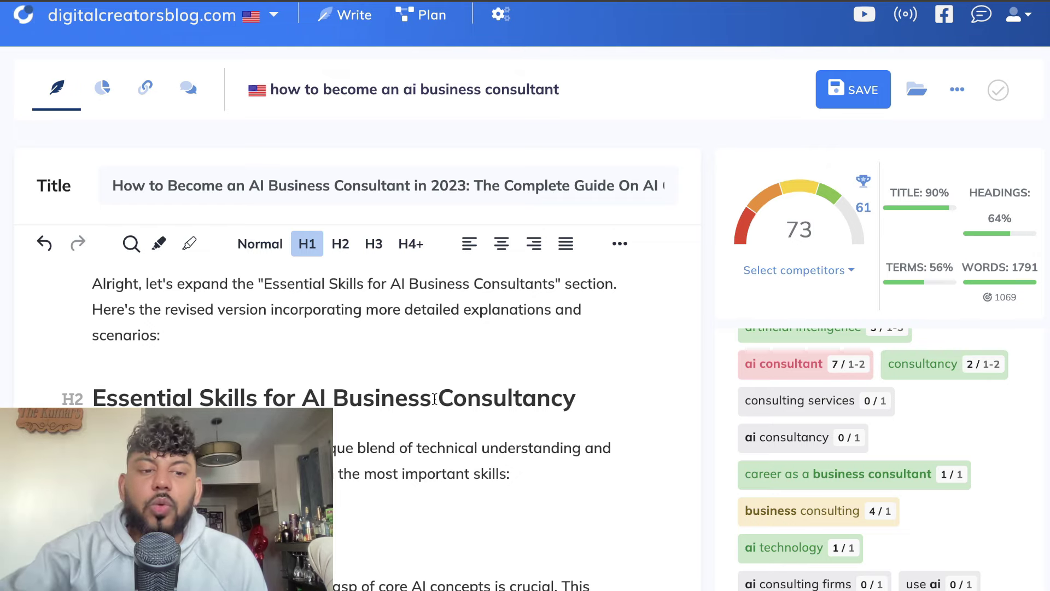
scroll(363, 454, "down", 7)
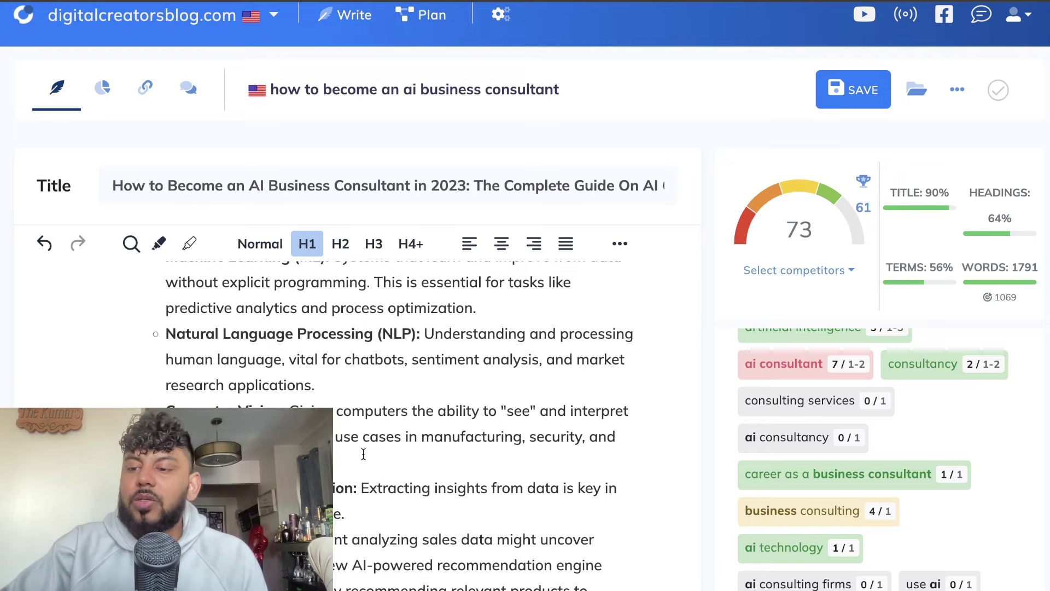
scroll(364, 454, "down", 15)
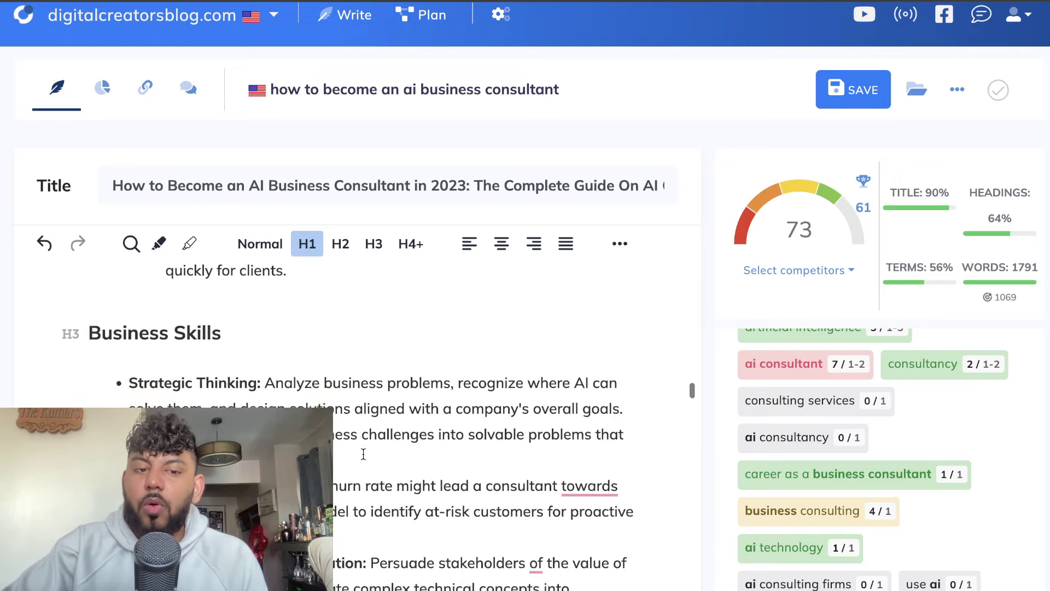
scroll(364, 454, "down", 3)
scroll(408, 424, "down", 10)
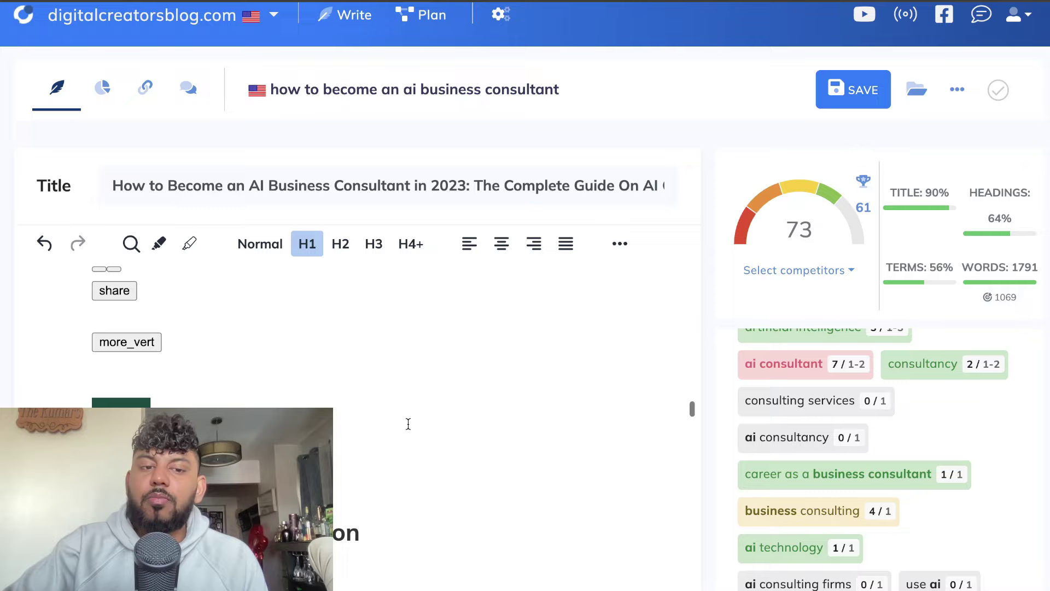
scroll(408, 424, "up", 20)
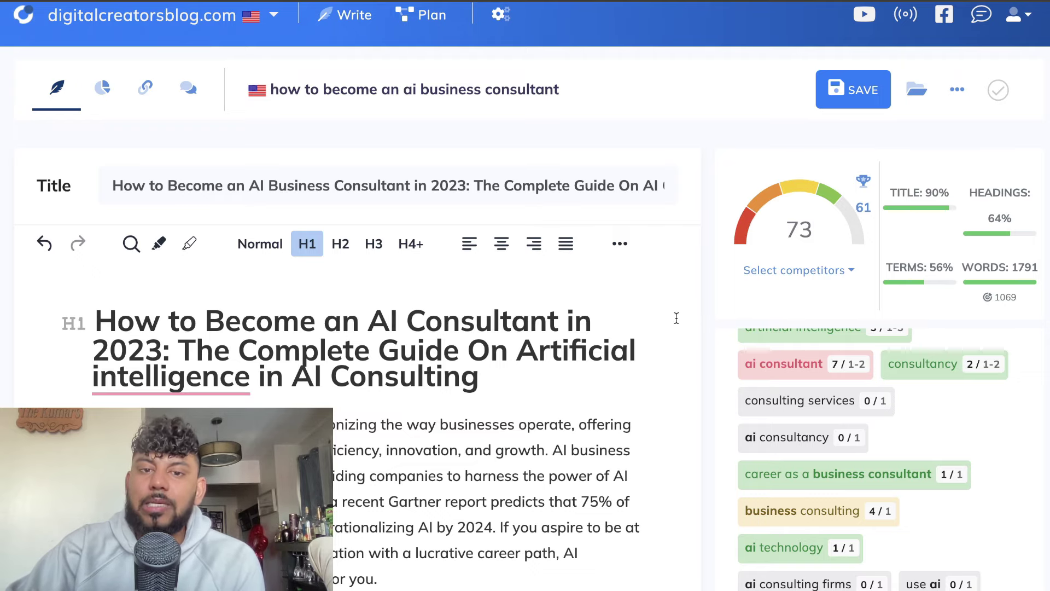
Step: Close the meta title editor unchanged and return to Gemini's expanded sections like Continuous Learning
left_click(505, 187)
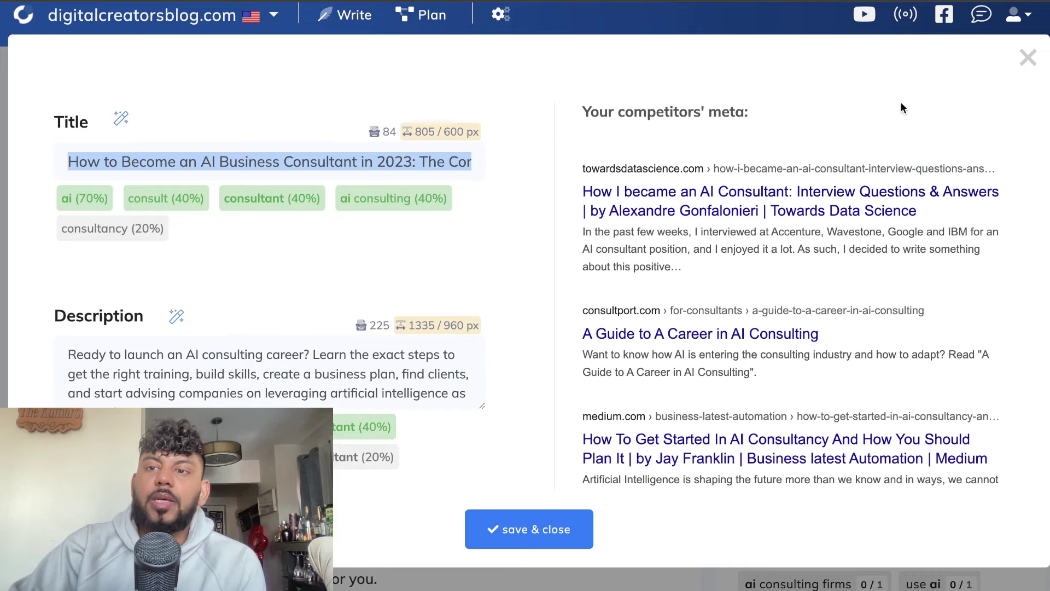
left_click(1028, 57)
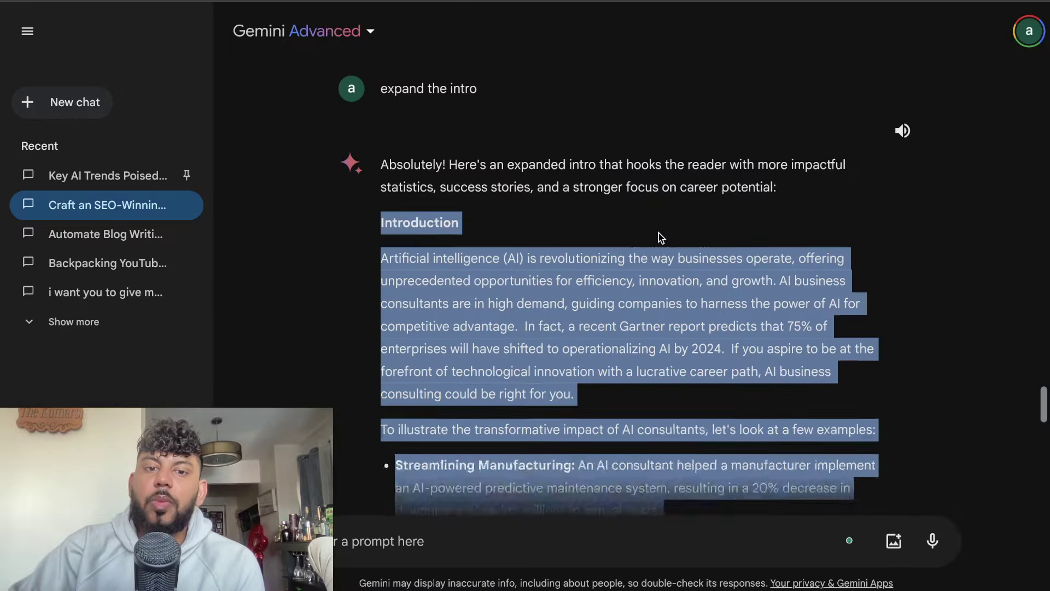
scroll(659, 235, "down", 10)
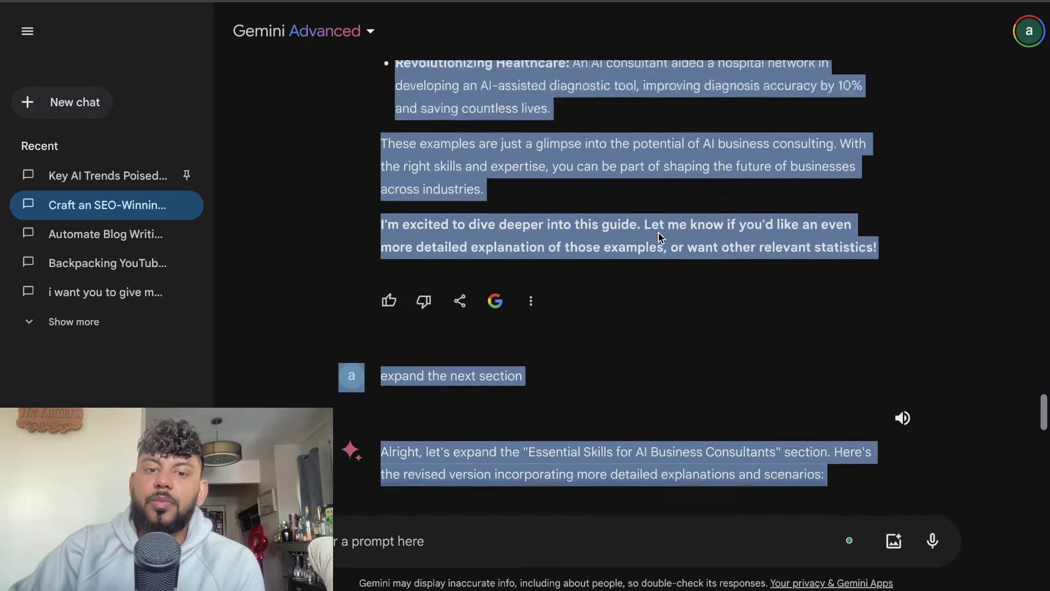
scroll(658, 233, "down", 20)
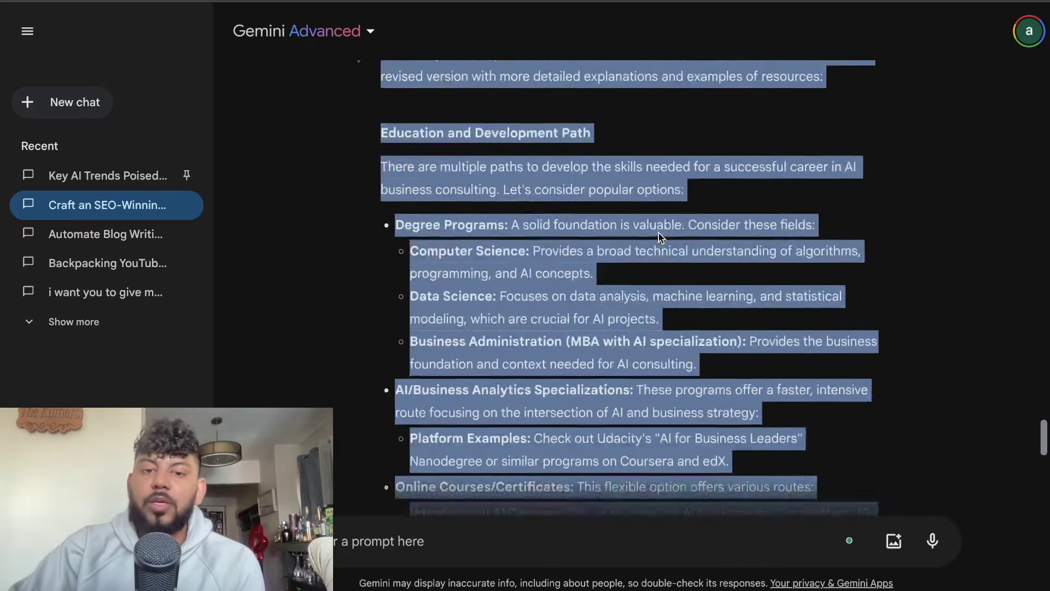
scroll(659, 233, "down", 3)
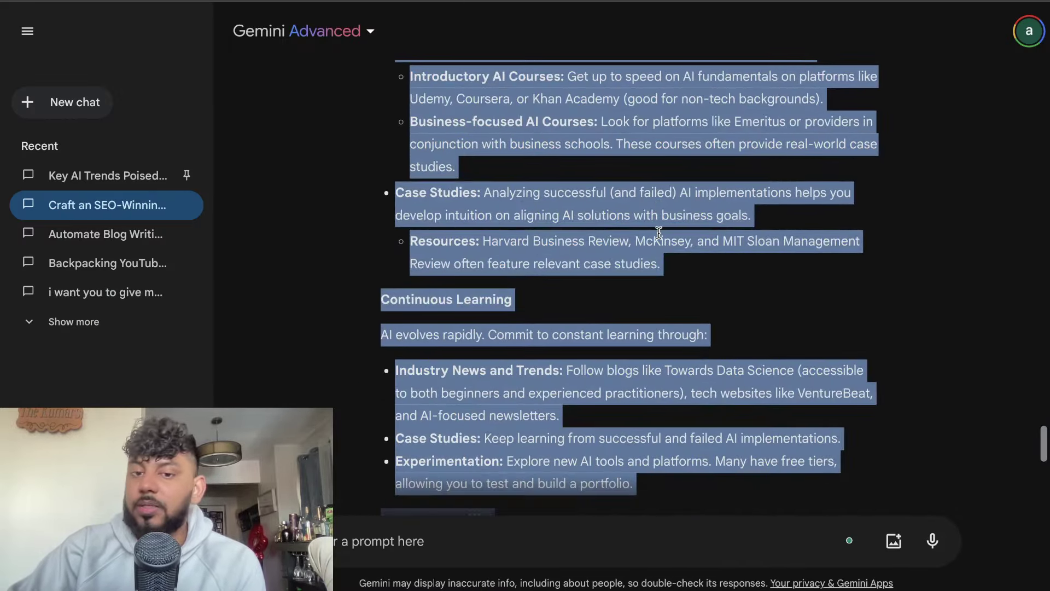